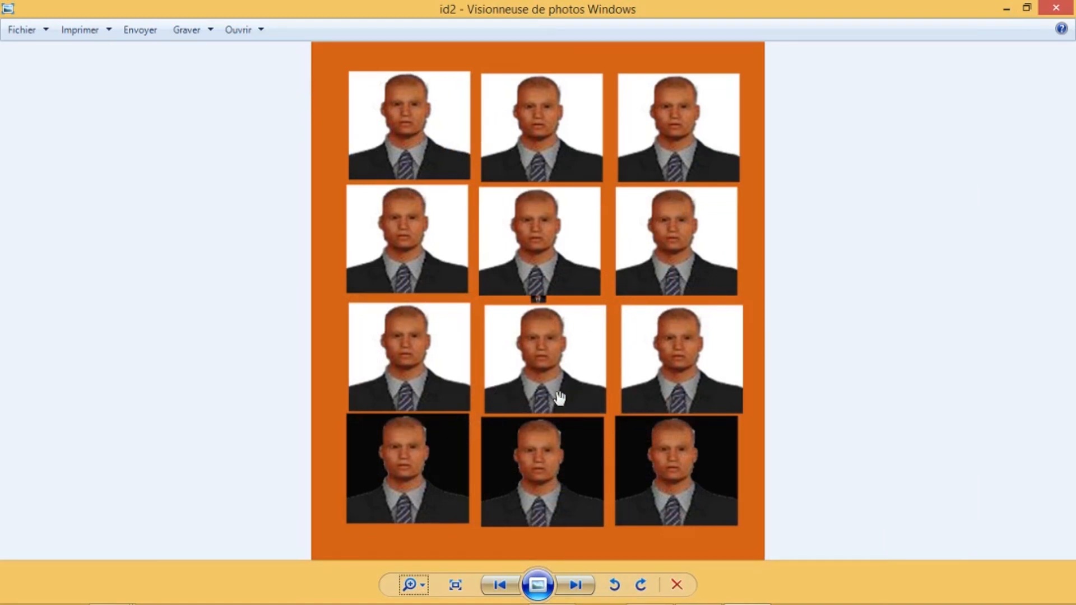
Switch to Photoshop and open the portrait image desfi from the photo folder.
key("alt+Tab")
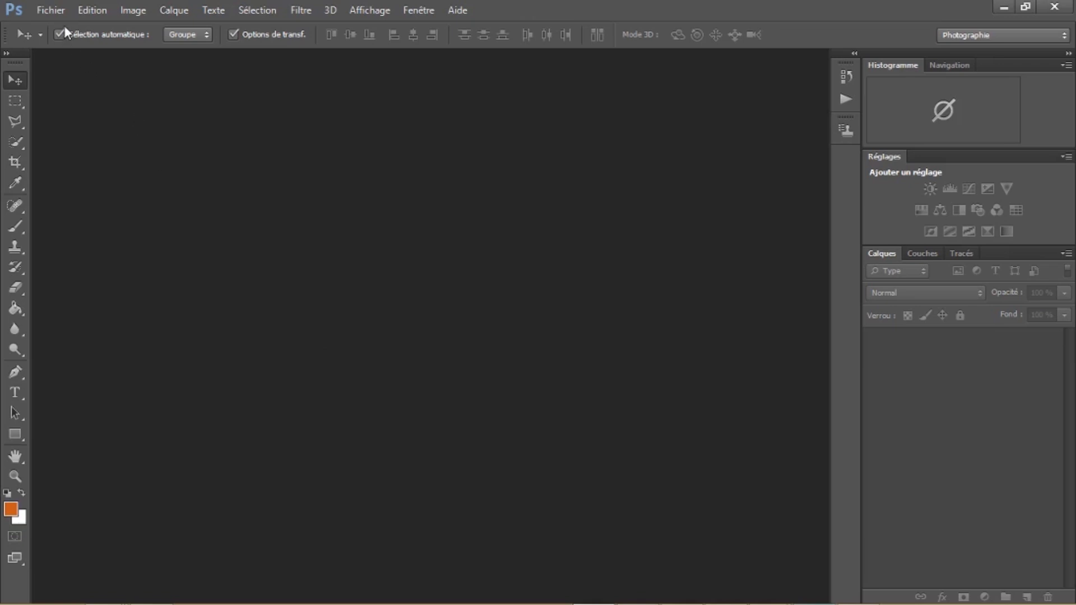
left_click(51, 10)
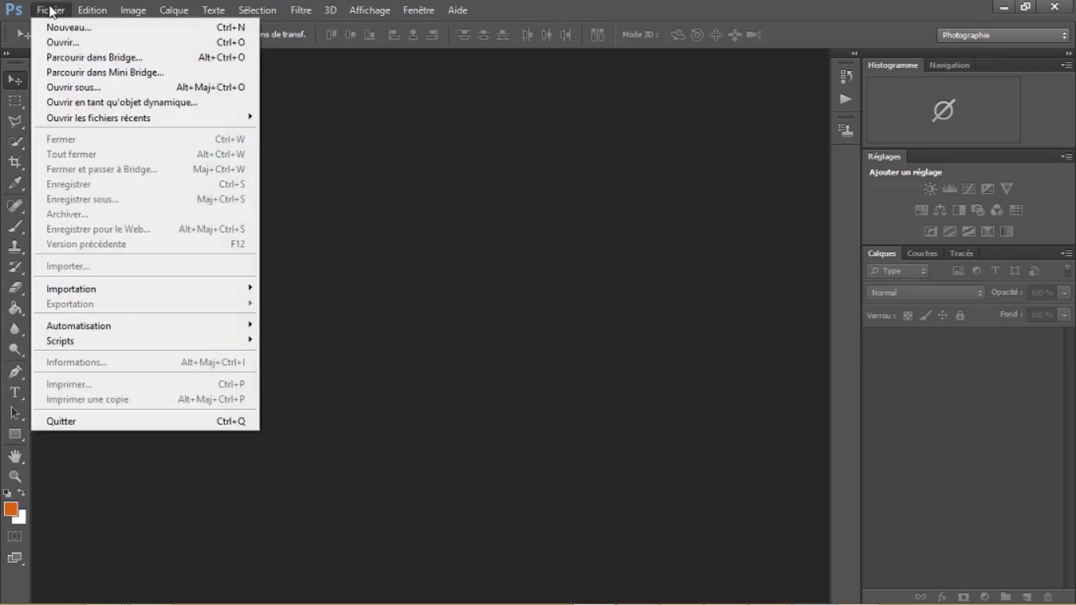
left_click(62, 42)
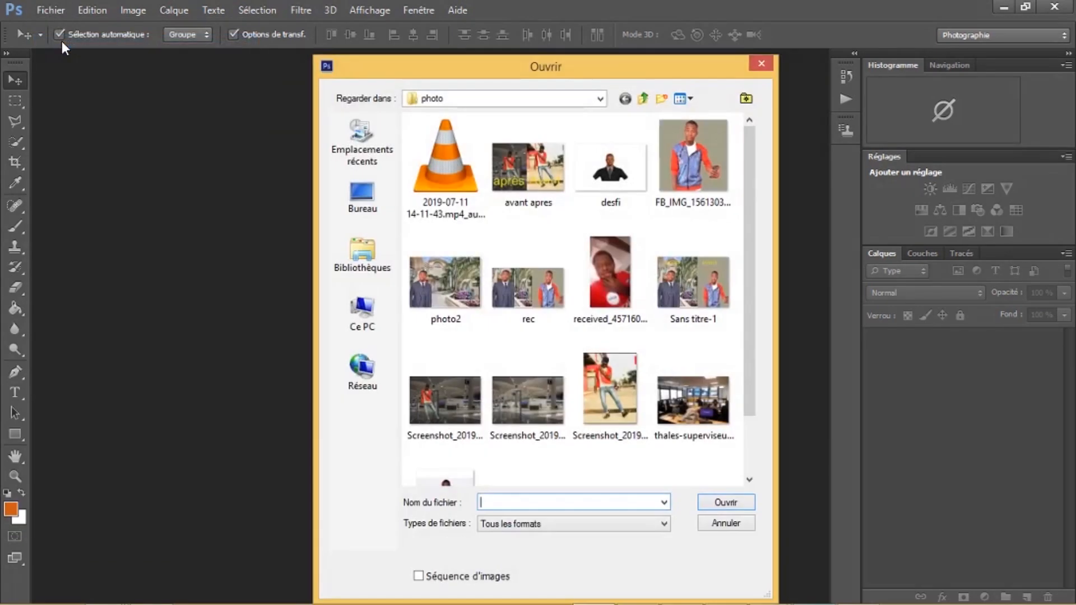
double_click(611, 174)
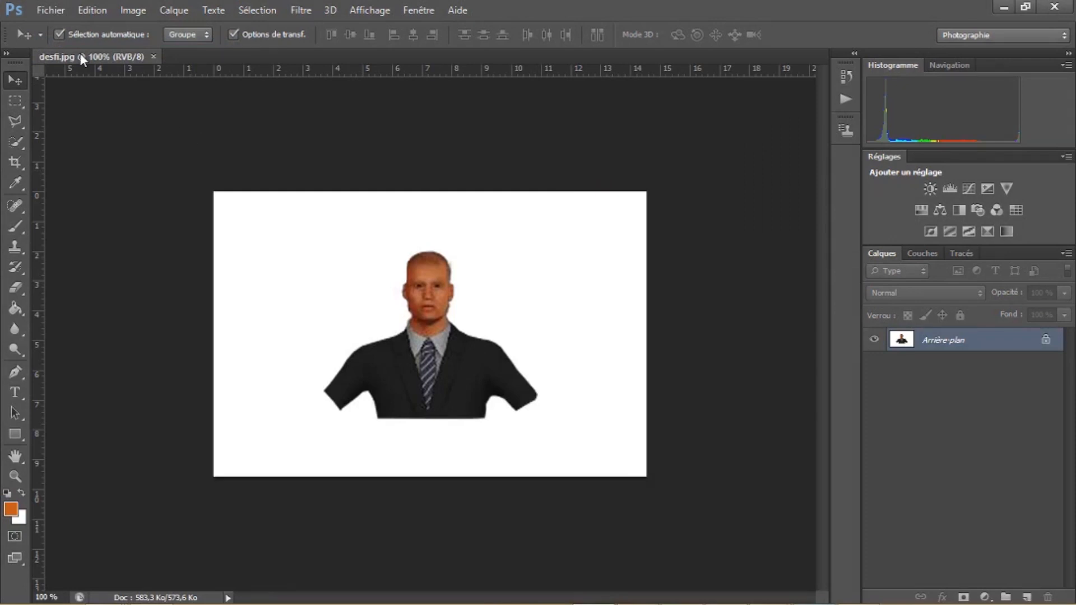
Start a new document named id, with width and height in centimetres and resolution in pixels per centimetre.
left_click(54, 10)
left_click(63, 25)
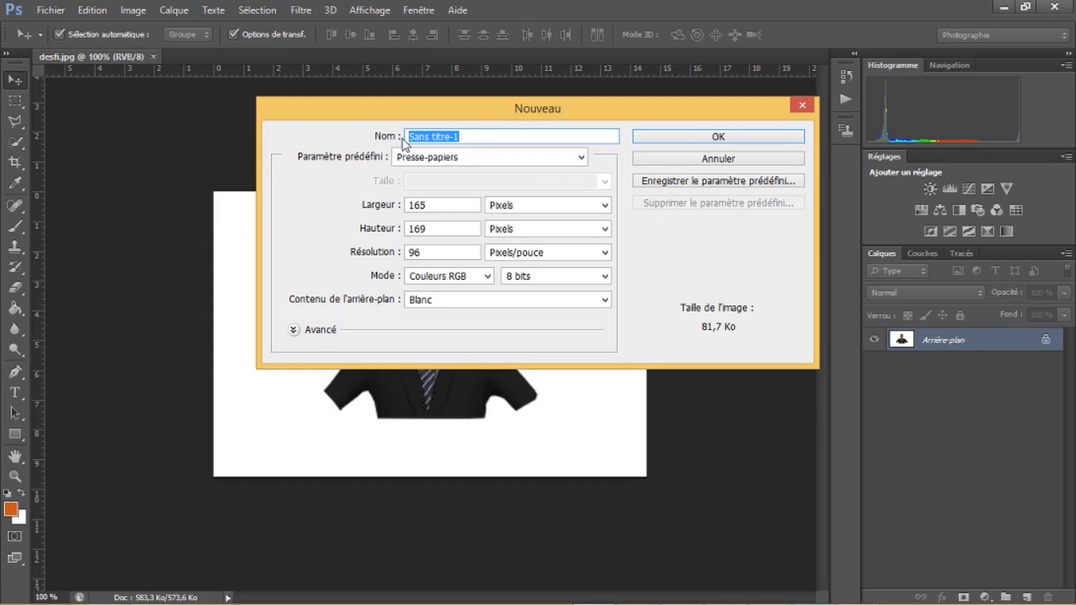
type("id")
left_click(606, 207)
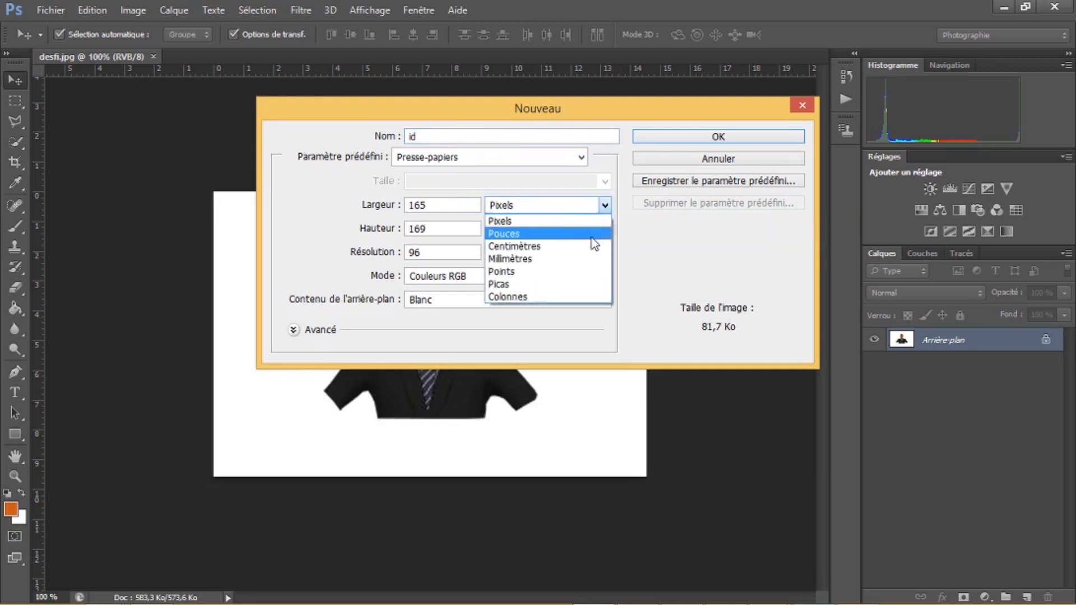
left_click(588, 252)
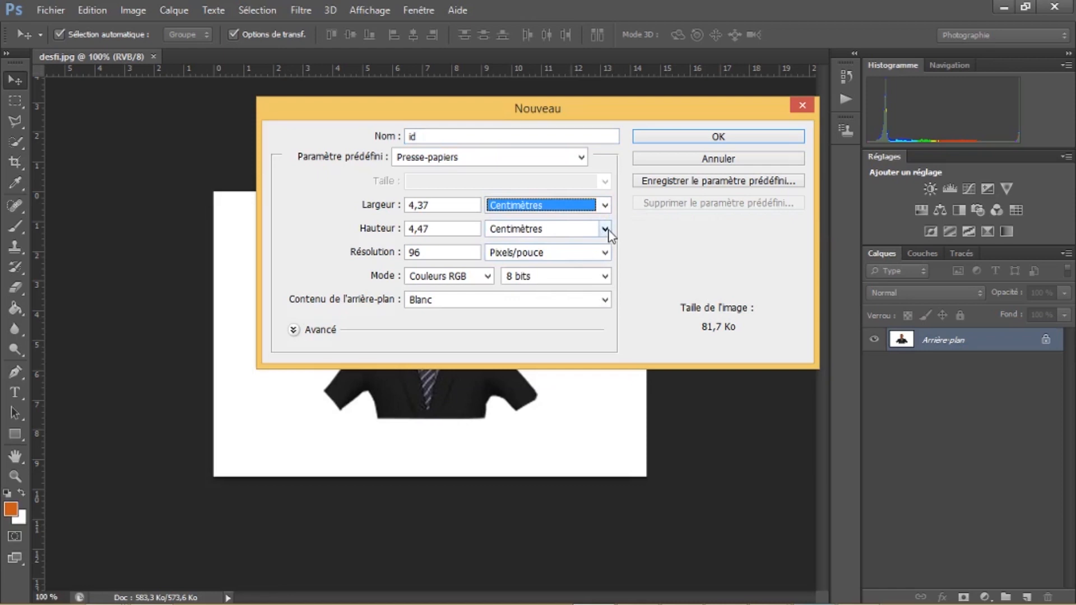
left_click(605, 230)
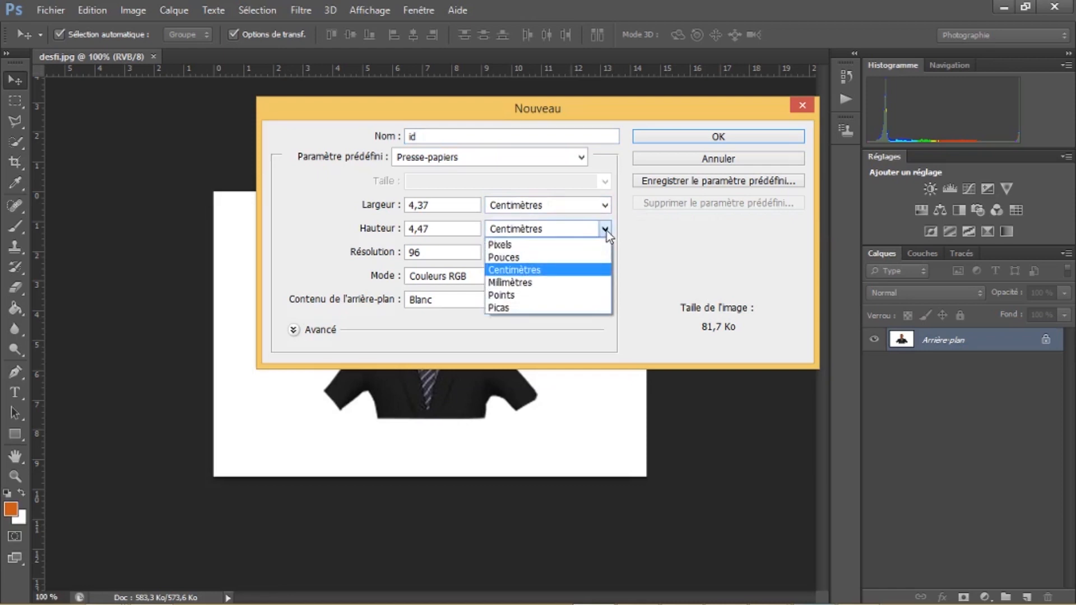
left_click(596, 275)
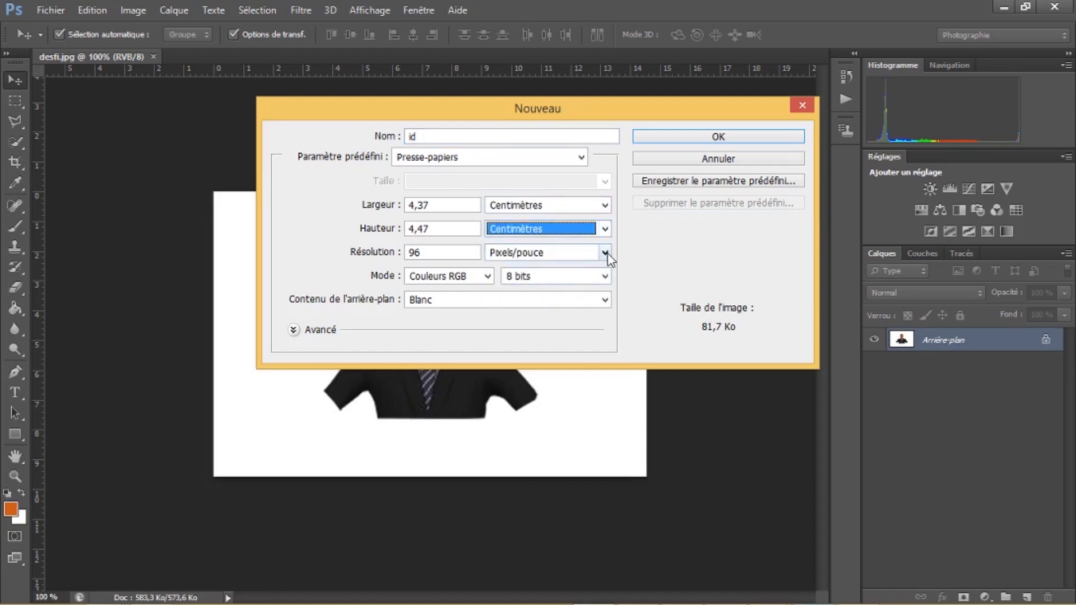
left_click(607, 254)
left_click(593, 281)
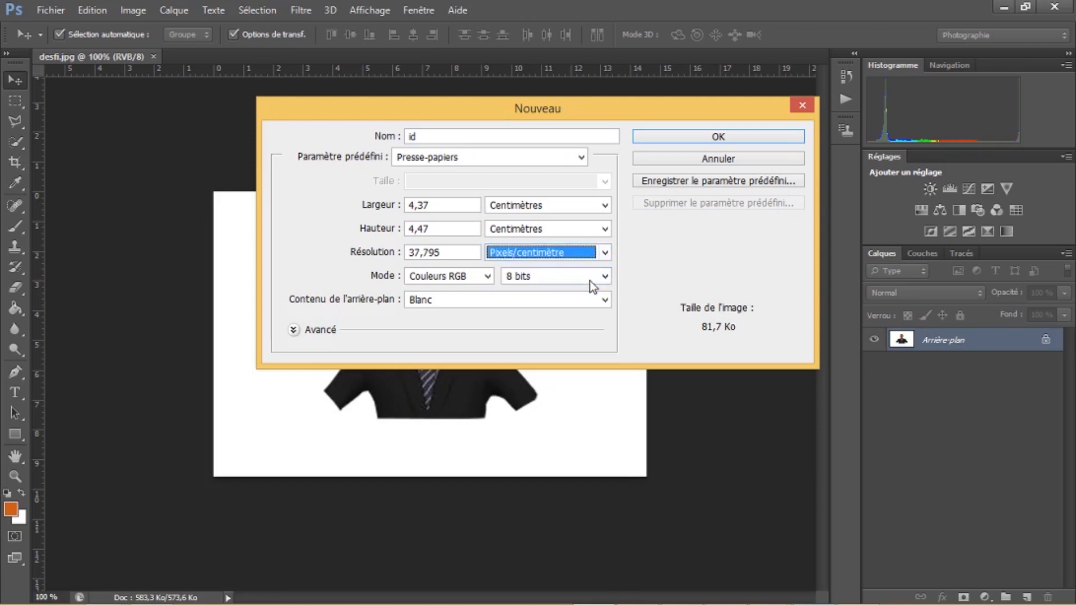
Set the new document to 16 cm wide, 20 cm high and 300 pixels/cm resolution, and create it.
left_click_drag(430, 206, 402, 209)
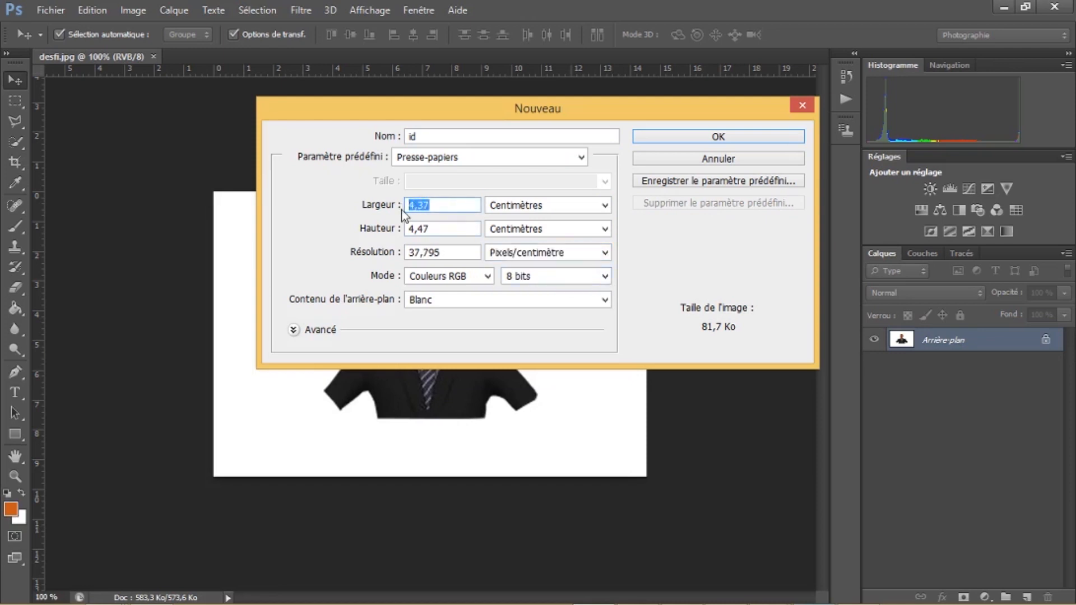
type("16")
left_click_drag(441, 228, 405, 232)
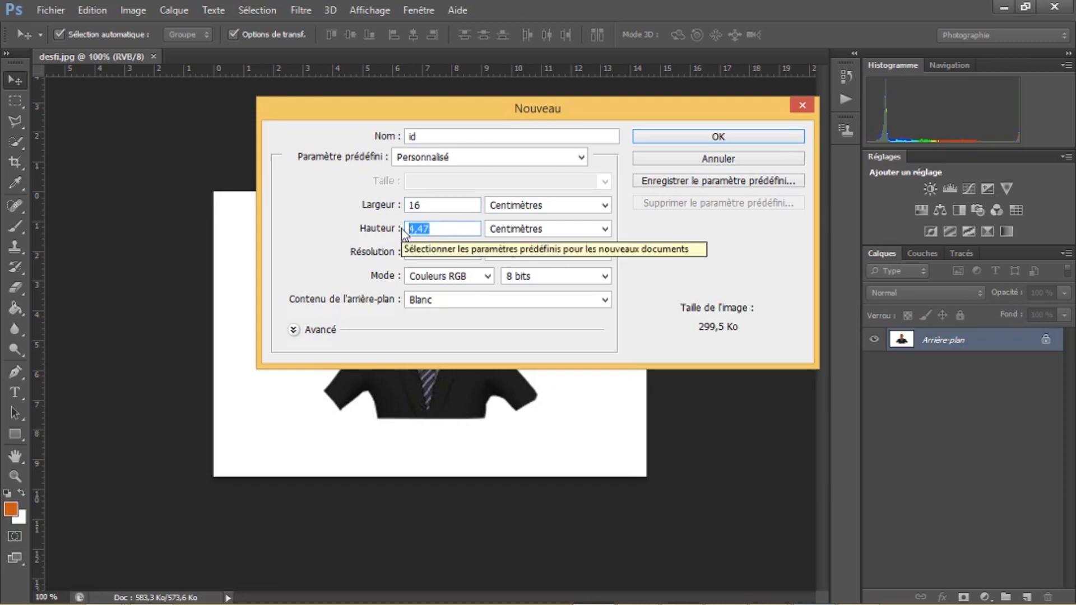
type("20")
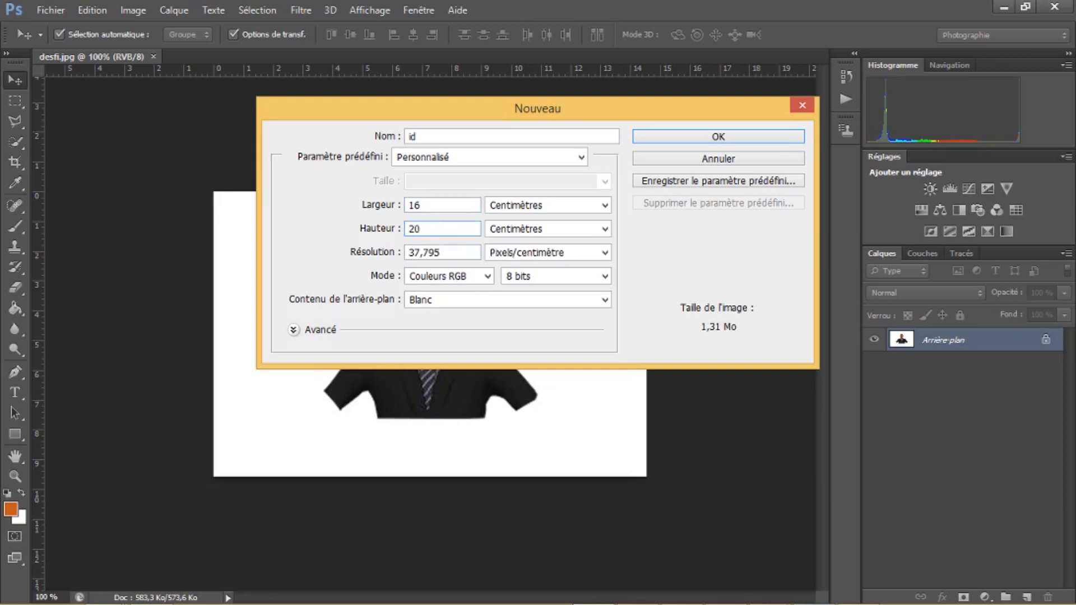
double_click(448, 251)
type("300")
left_click(704, 140)
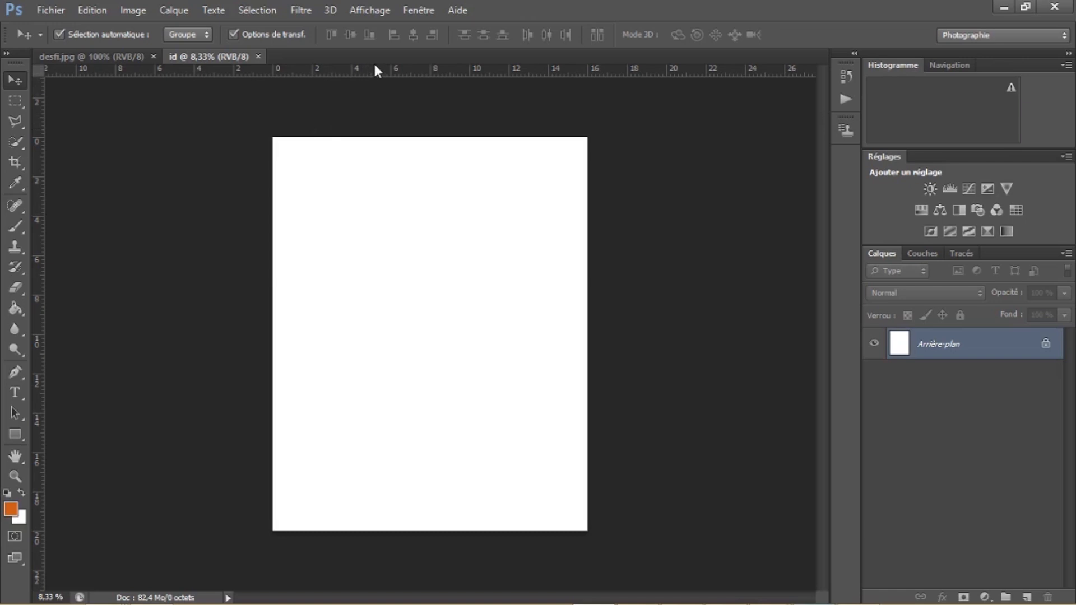
Place two horizontal margin guides on the blank page, at about 2 cm and 18 cm from its upper edge.
left_click(360, 10)
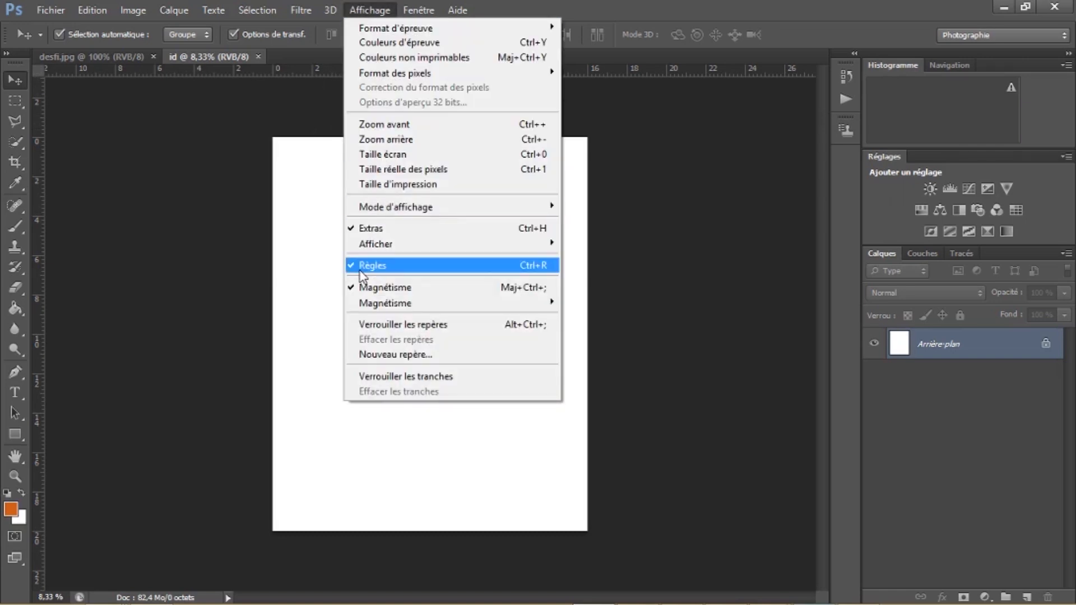
left_click(241, 147)
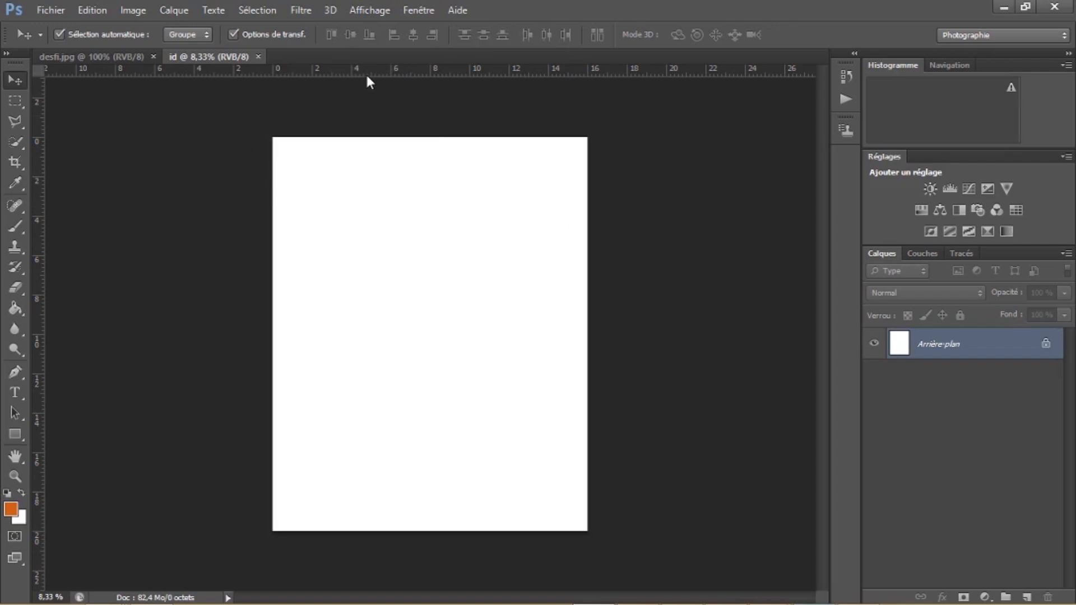
left_click_drag(368, 79, 374, 159)
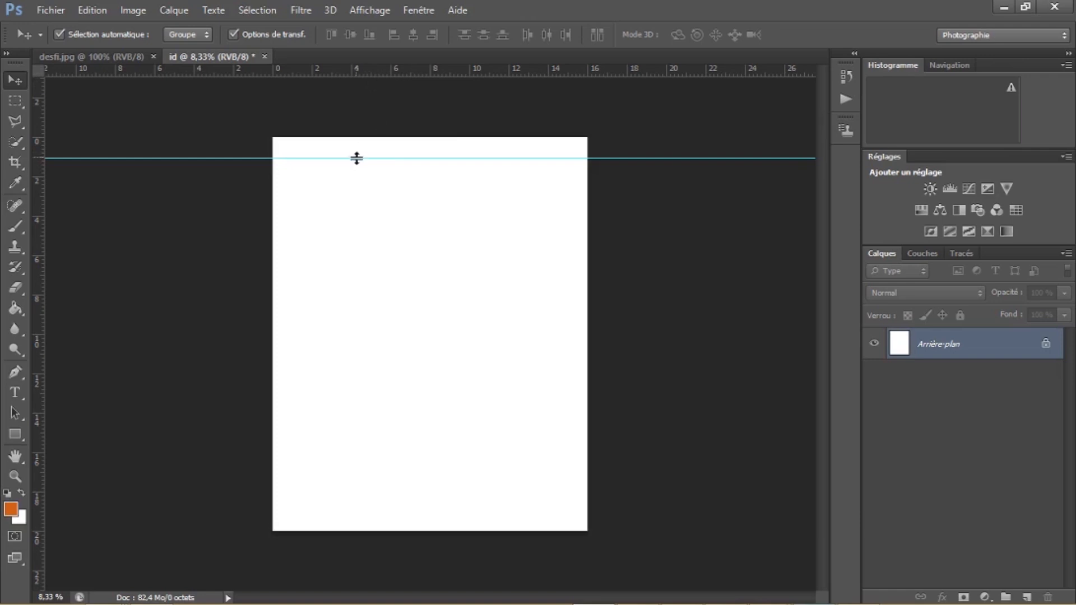
left_click_drag(353, 158, 353, 176)
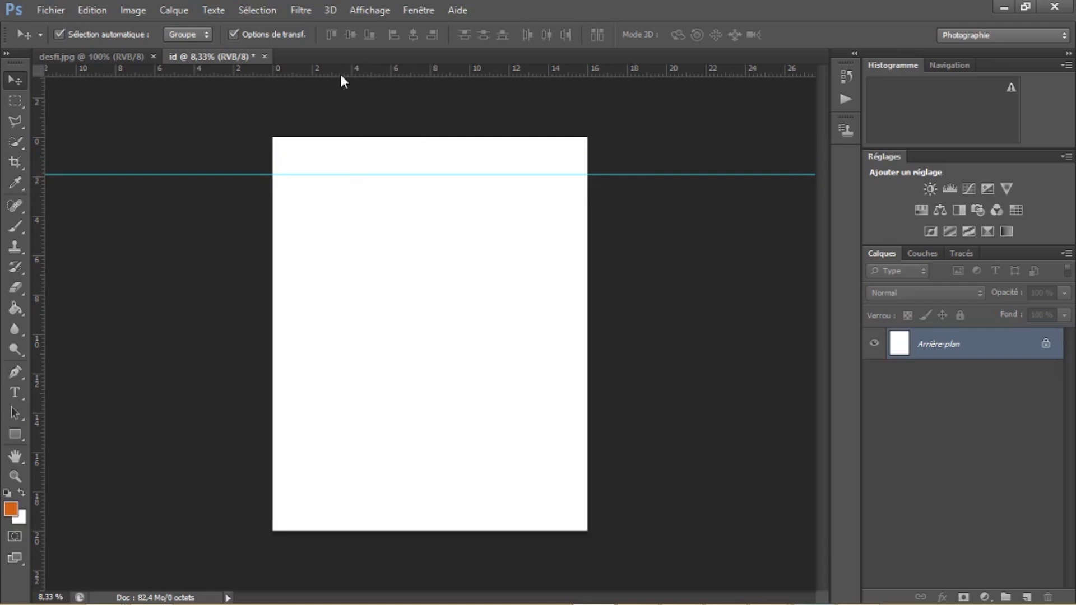
left_click_drag(341, 73, 351, 493)
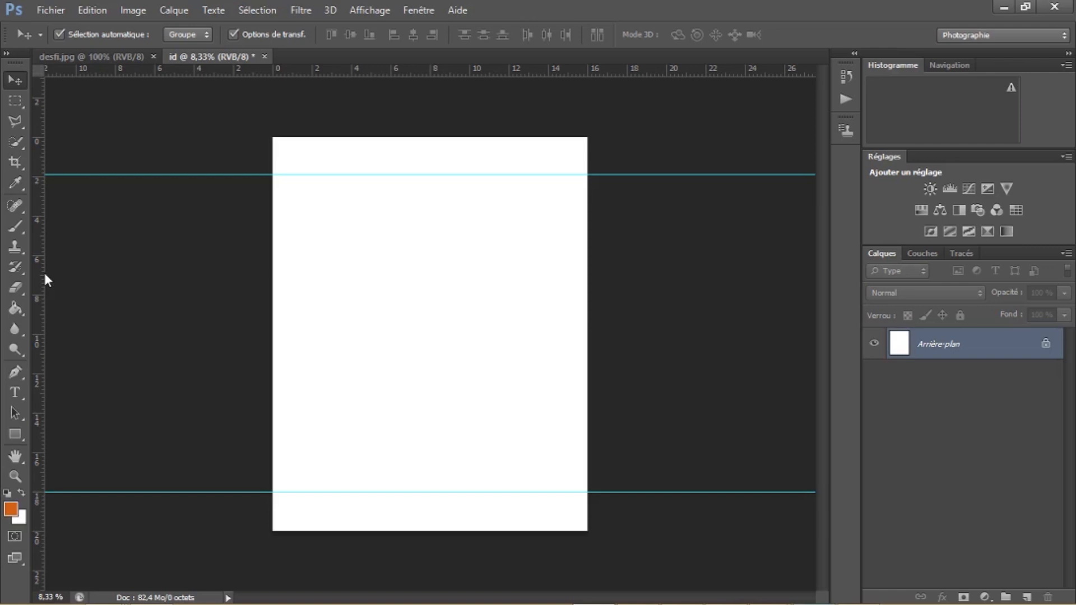
Add two vertical margin guides at about 1 cm and 15 cm across the page.
left_click_drag(45, 278, 294, 279)
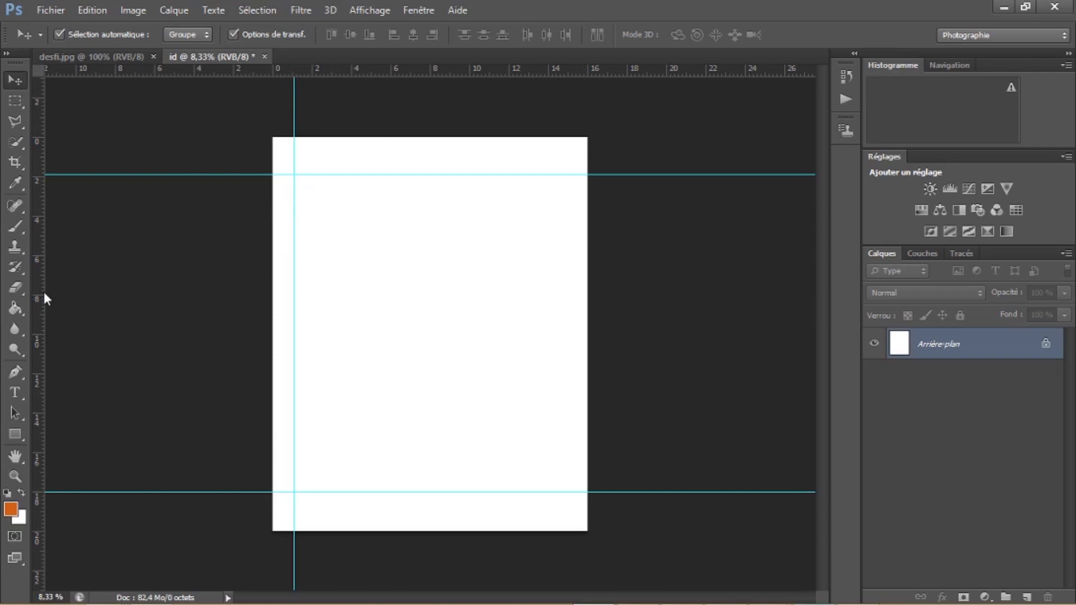
left_click_drag(44, 291, 568, 305)
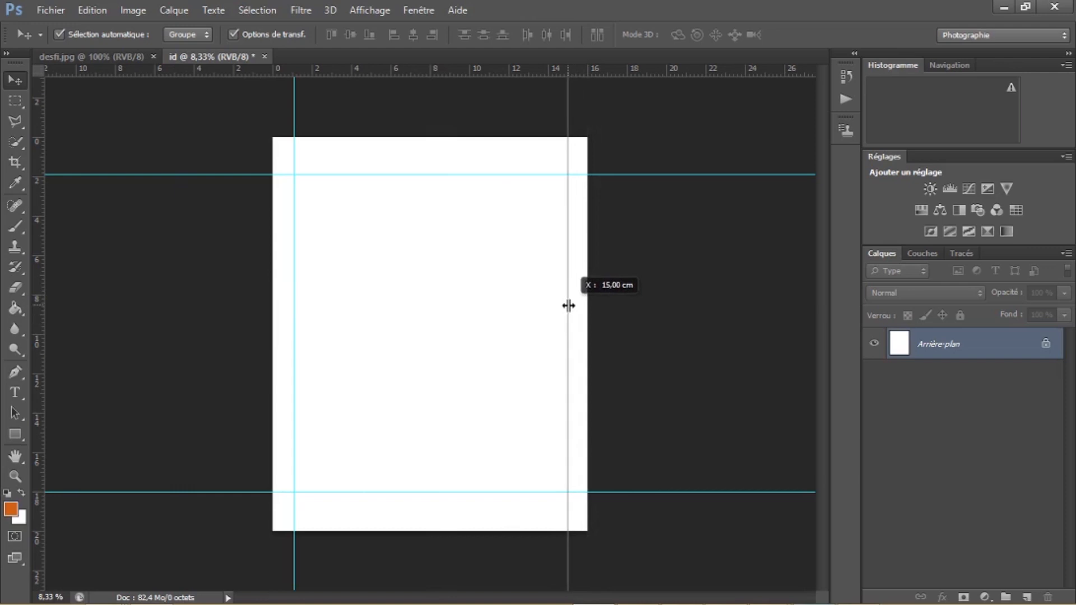
left_click_drag(568, 305, 569, 305)
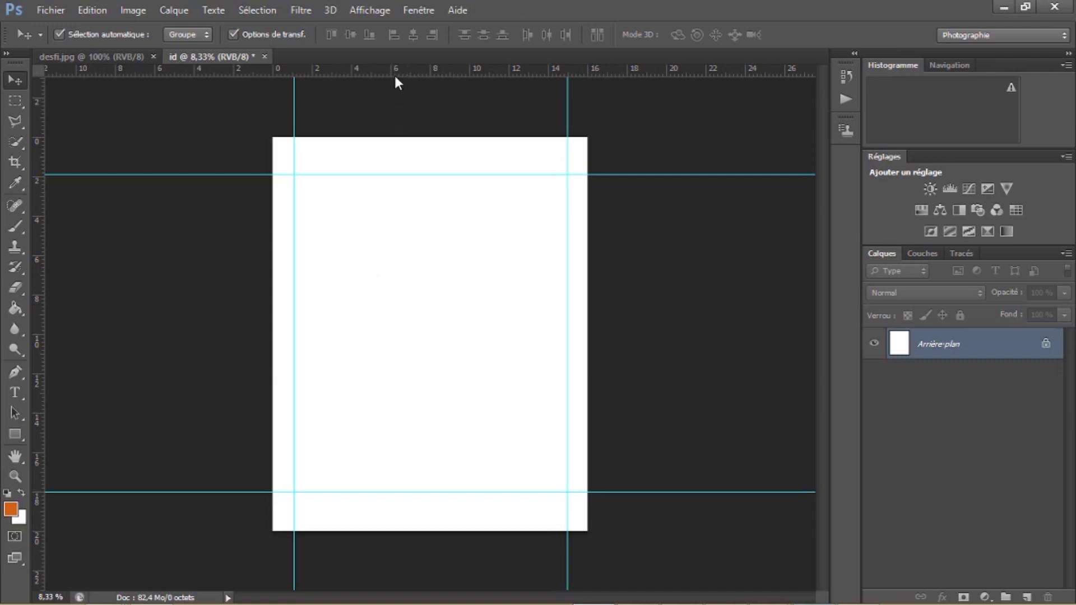
Divide the area between the horizontal margins into four rows with guides at about 6, 10 and 14 cm.
left_click_drag(396, 77, 405, 261)
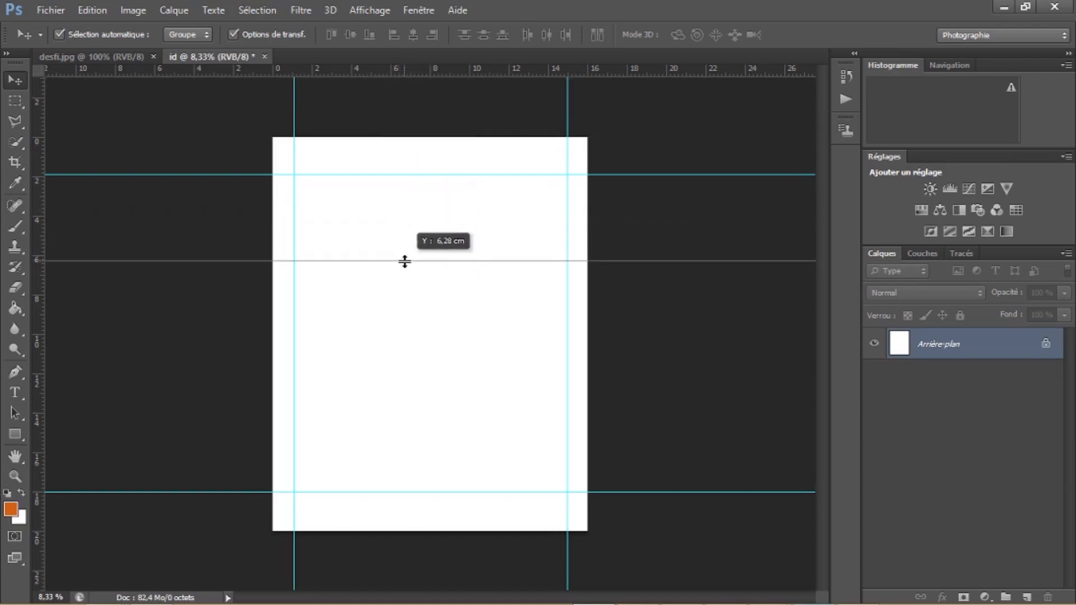
left_click_drag(404, 261, 405, 256)
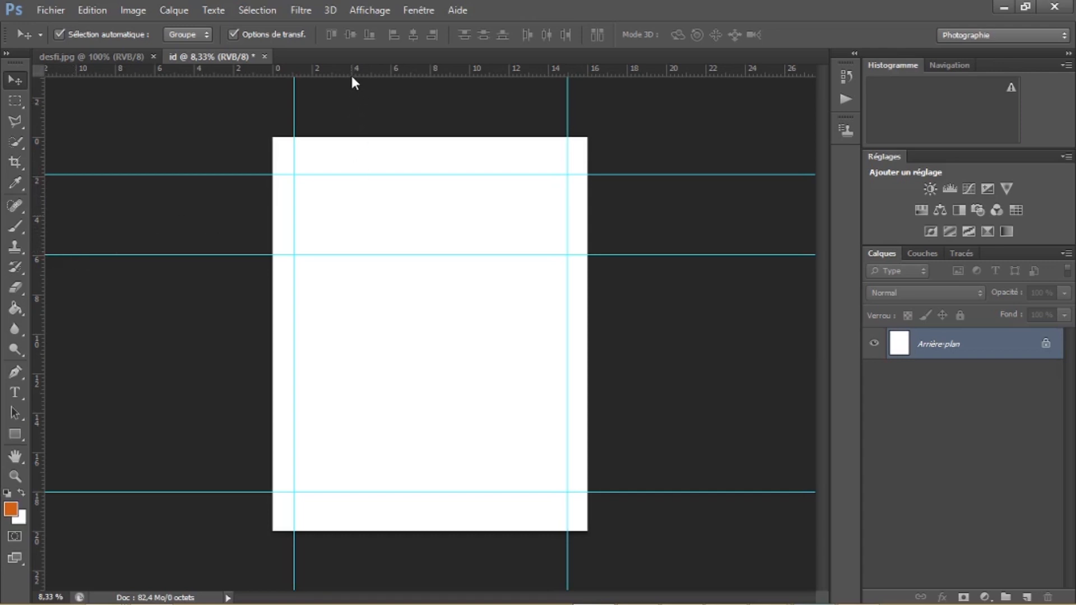
left_click_drag(352, 77, 347, 339)
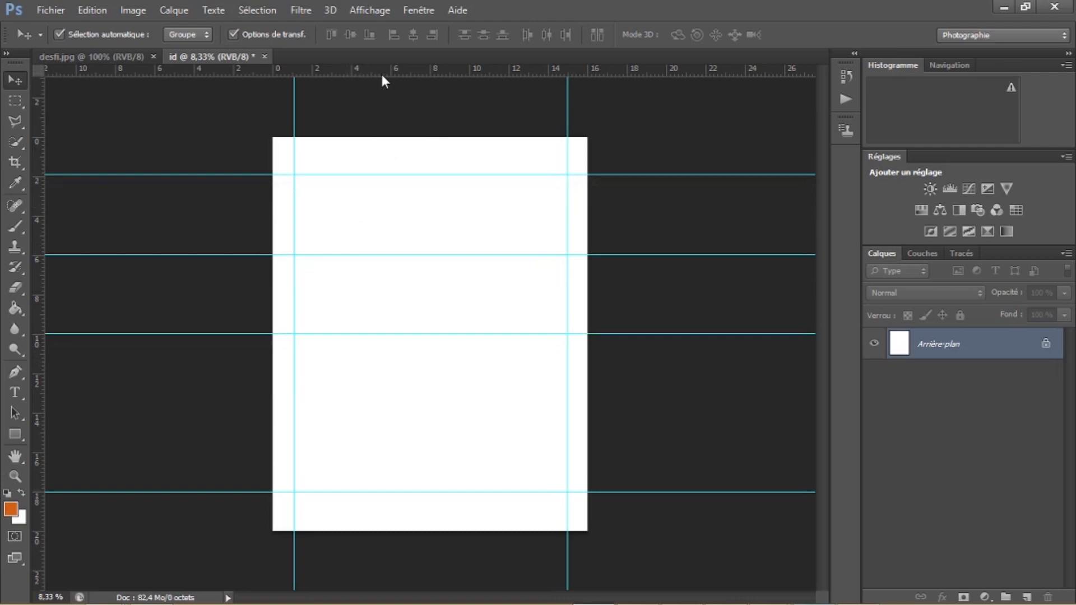
left_click_drag(382, 75, 350, 414)
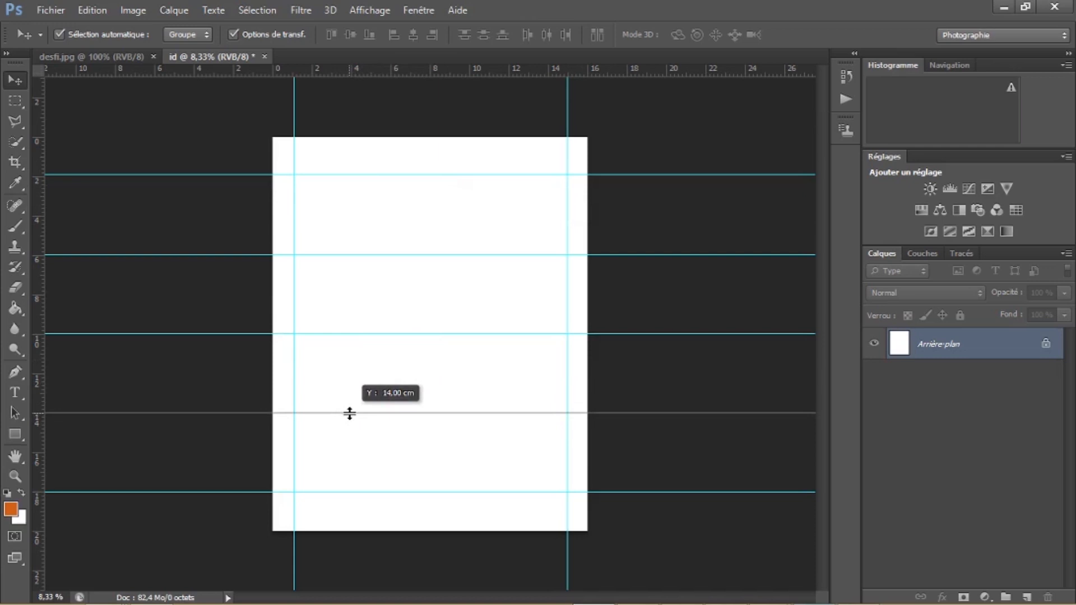
left_click_drag(350, 413, 349, 414)
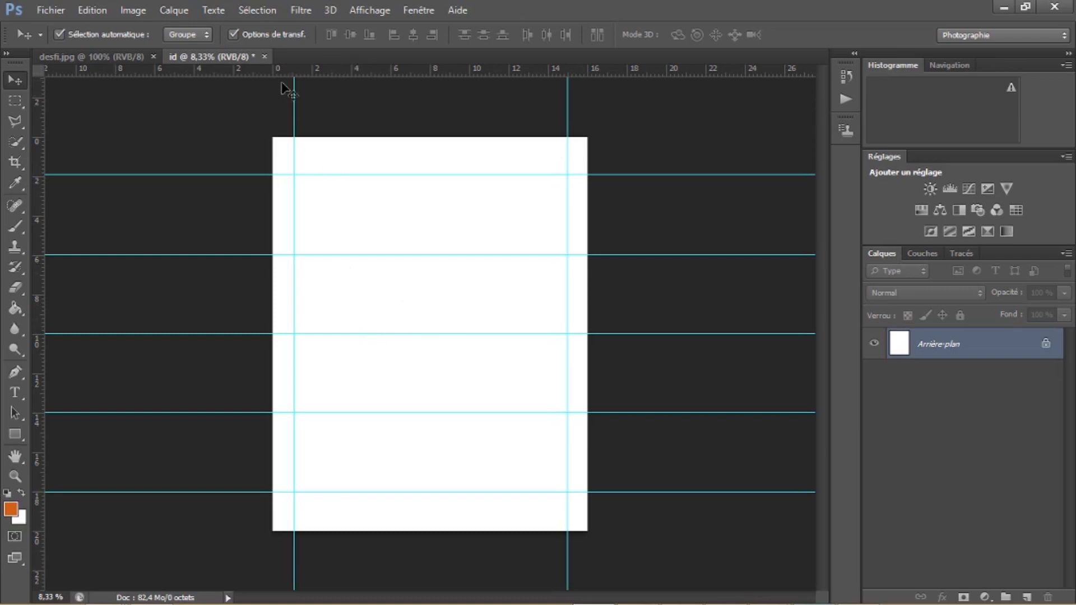
Add two vertical guides between the side margins, at about 4 cm and 8.6 cm.
left_click_drag(44, 232, 352, 232)
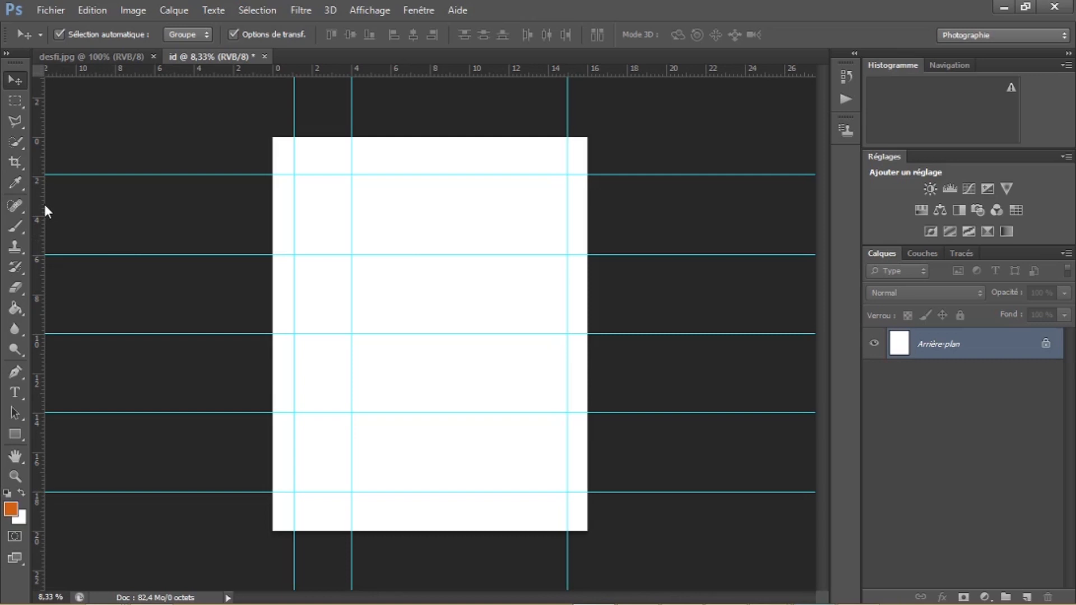
left_click_drag(43, 208, 445, 195)
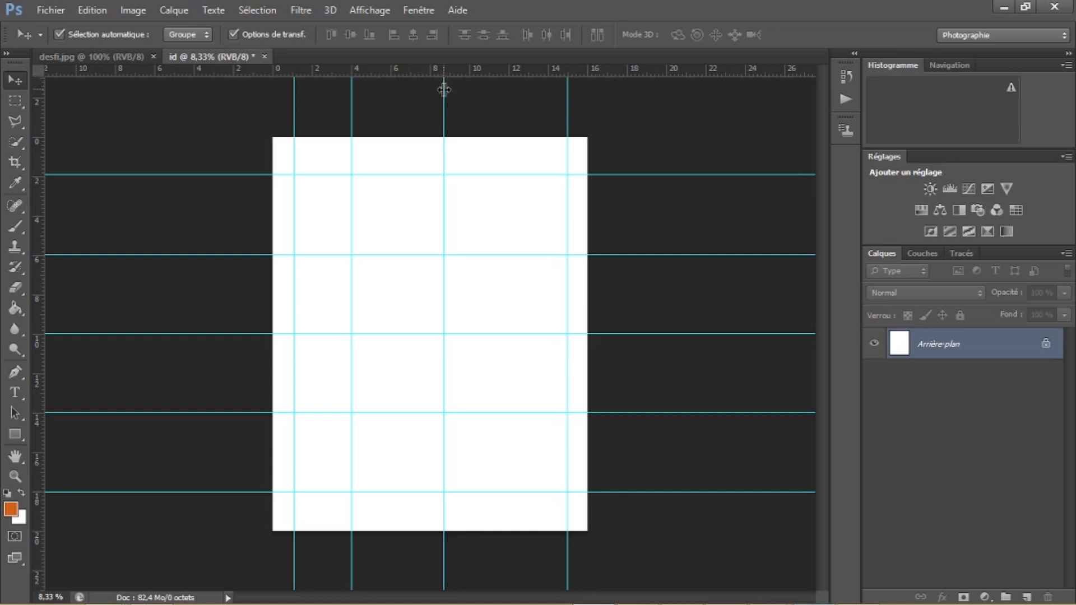
left_click_drag(443, 89, 442, 87)
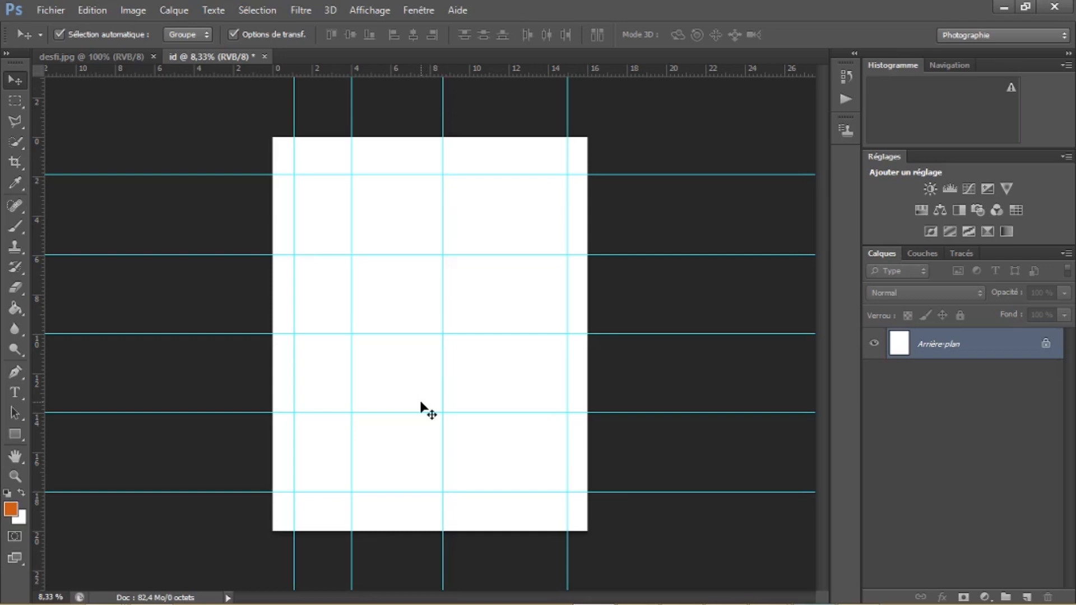
In desfi.jpg, select a rectangle about 4 cm square around the man's head and shoulders and copy it.
left_click(107, 55)
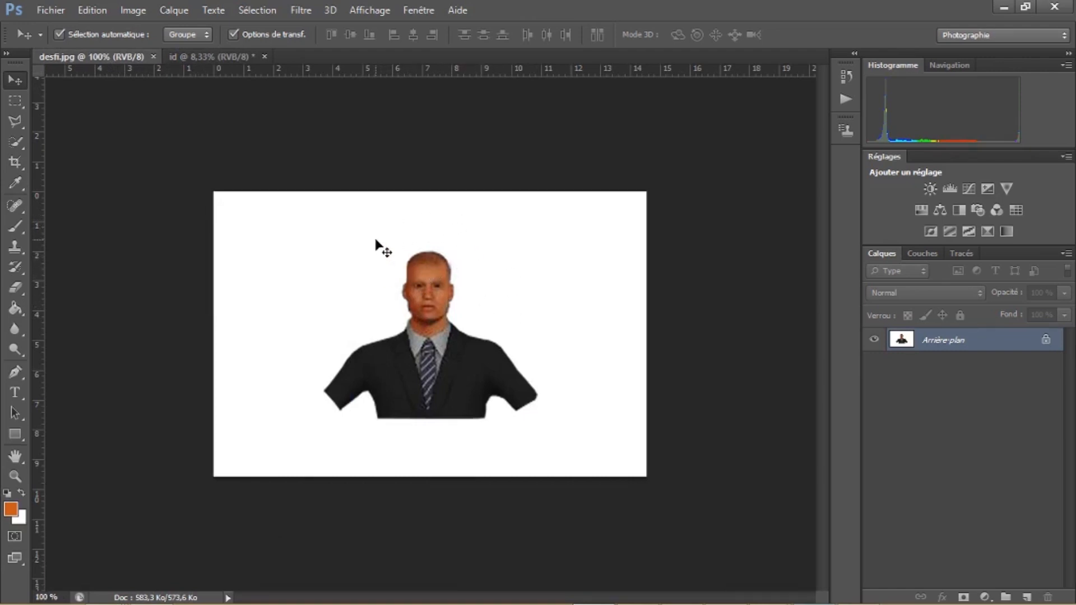
left_click(15, 100)
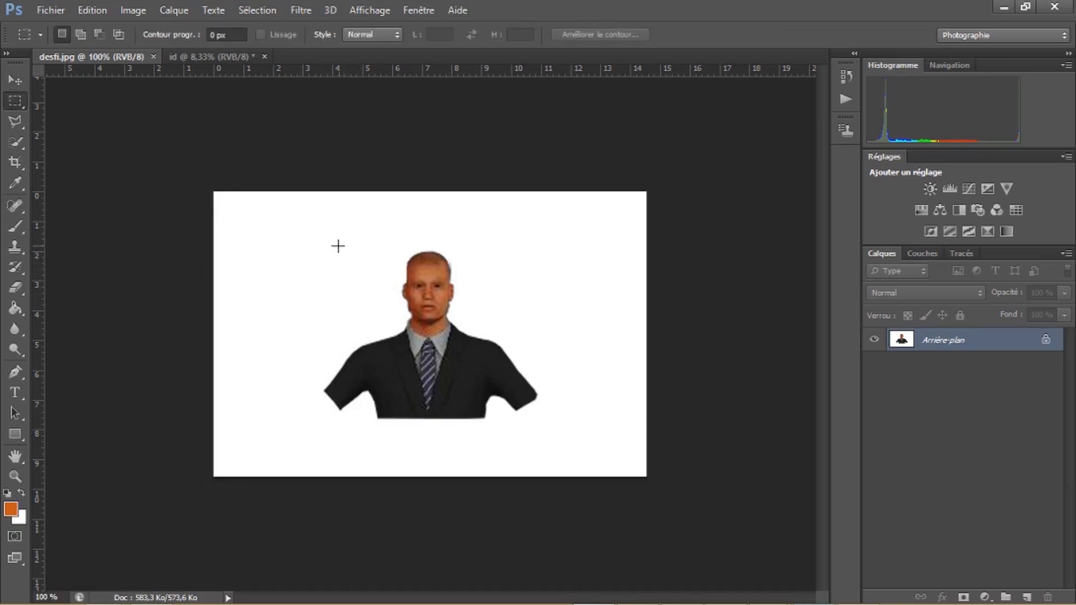
left_click_drag(373, 248, 497, 371)
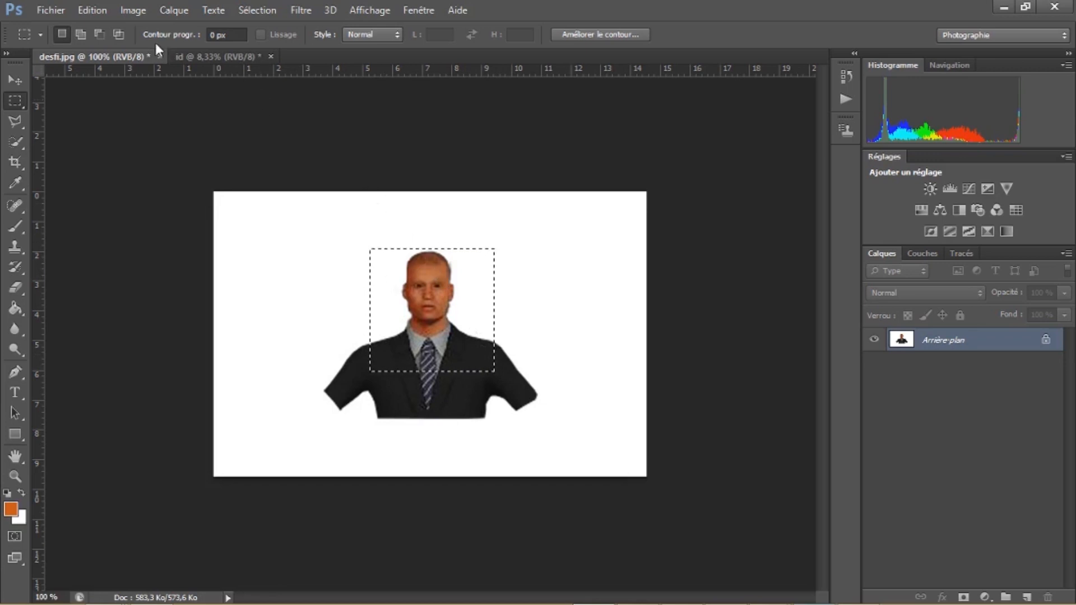
left_click(102, 11)
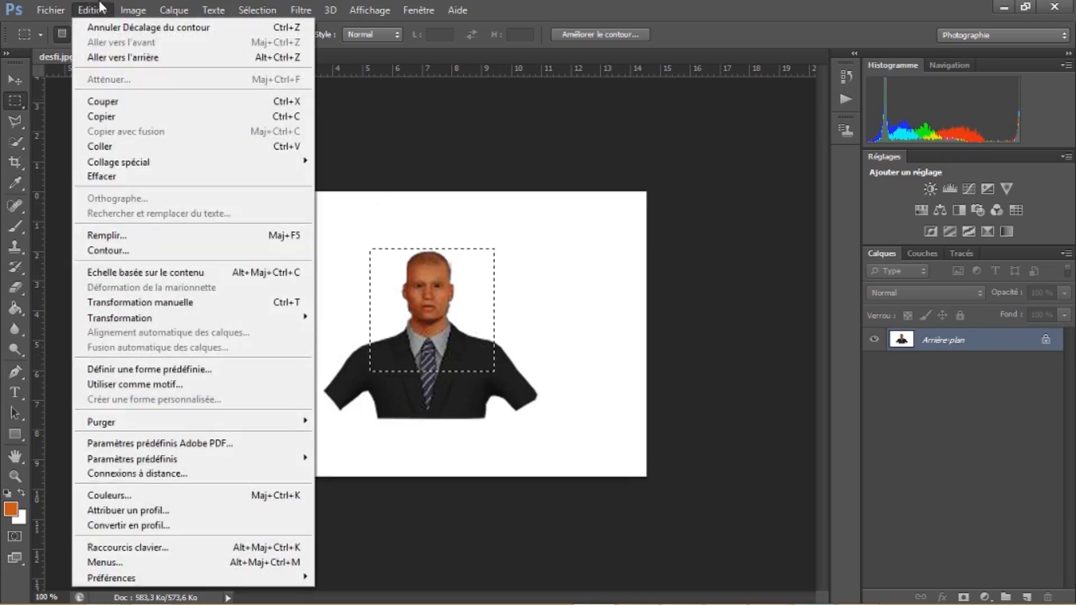
left_click(124, 118)
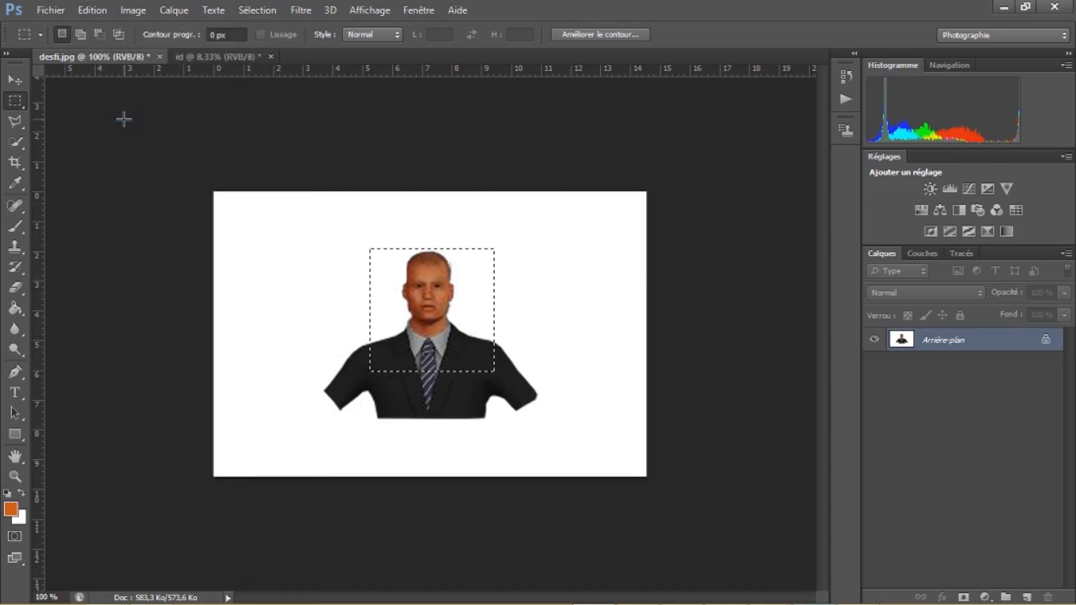
Paste the copied portrait into the id page and enlarge it around its centre to about 997 %.
left_click(237, 57)
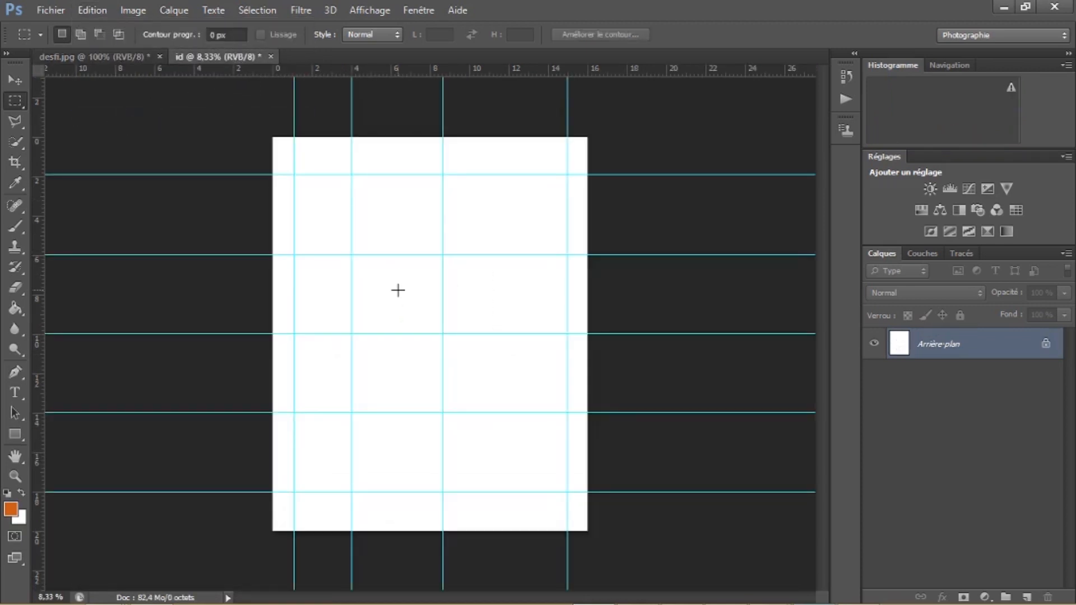
key("ctrl+v")
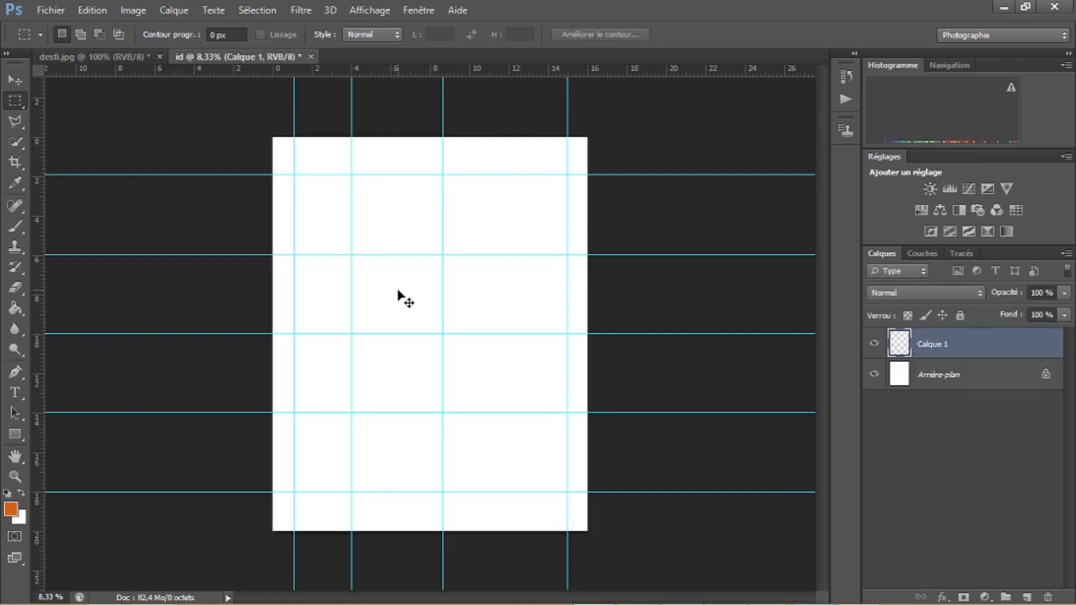
left_click(15, 77)
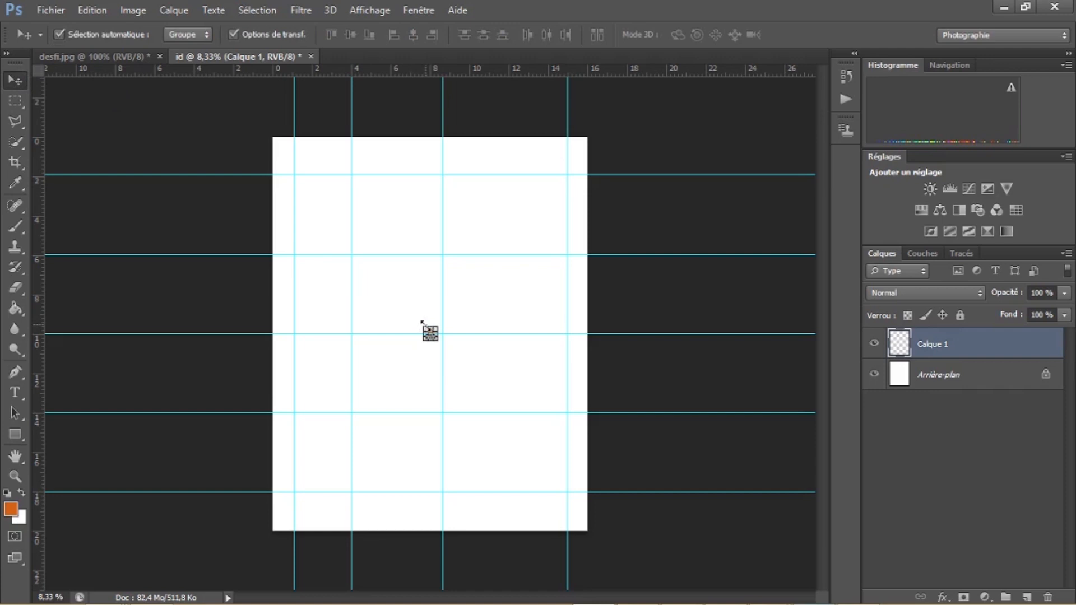
key("alt")
key("alt")
key("ctrl+t")
left_click_drag(422, 323, 371, 280)
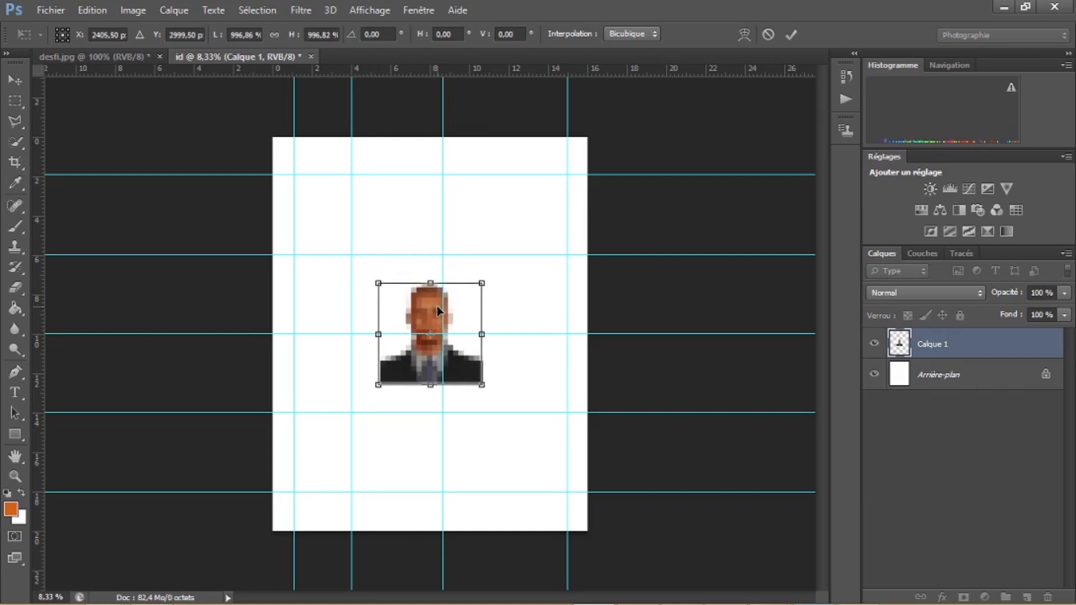
Fit the portrait to the central cell, about 4.6 × 4 cm, and move it to the upper-left corner of the guide grid.
left_click_drag(435, 303, 410, 266)
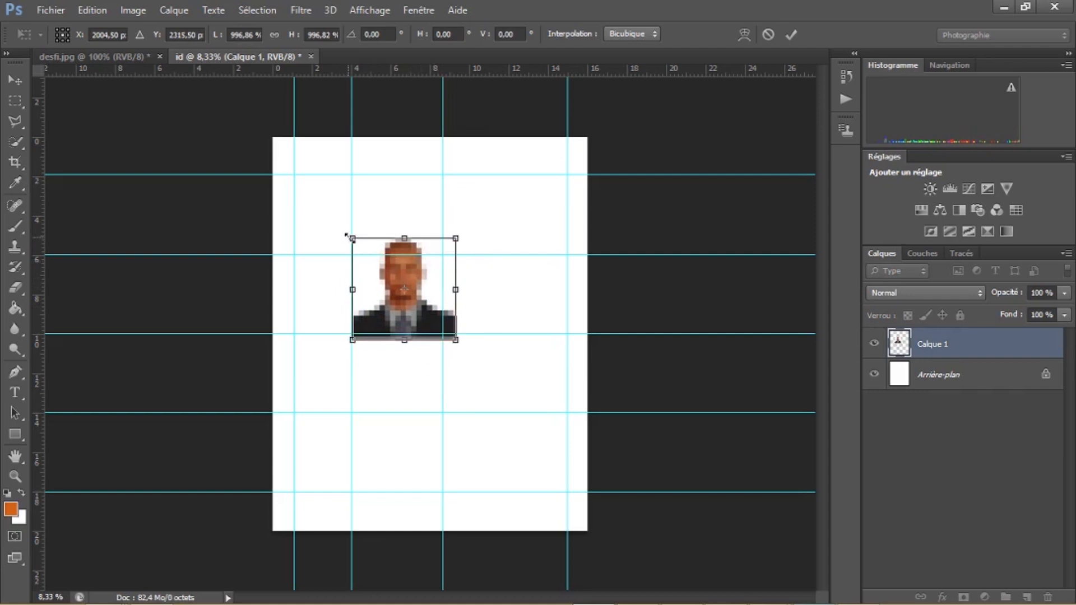
left_click_drag(348, 234, 357, 252)
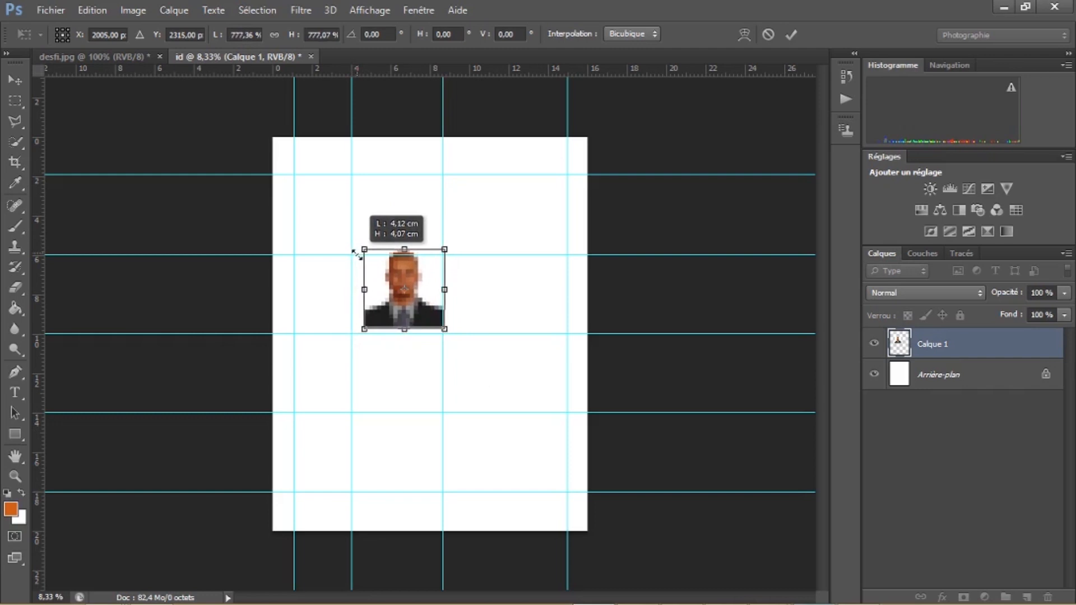
left_click_drag(364, 289, 352, 289)
key("Return")
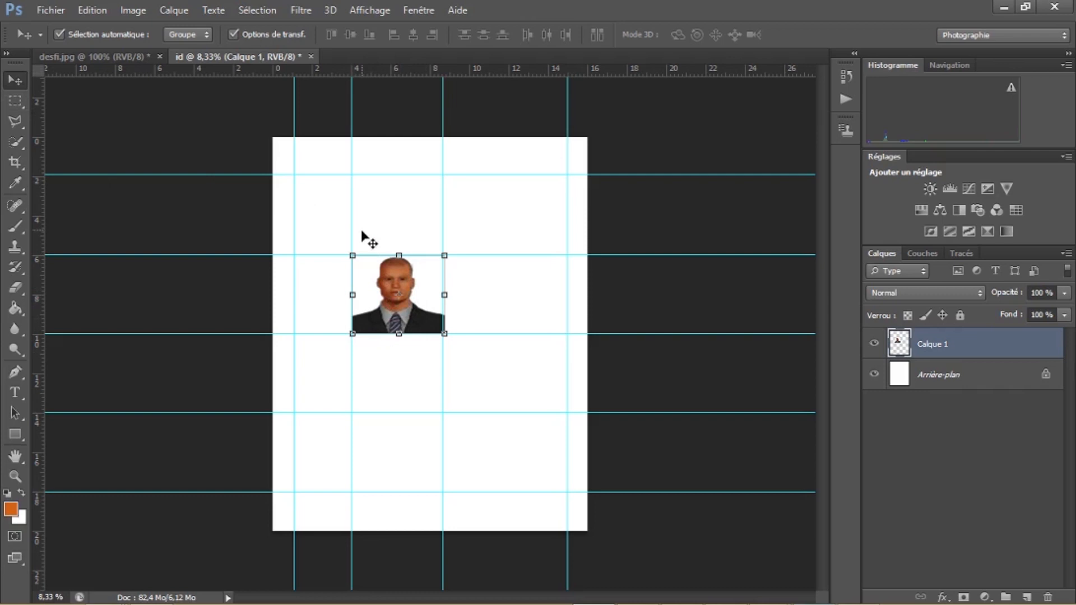
left_click_drag(380, 273, 319, 191)
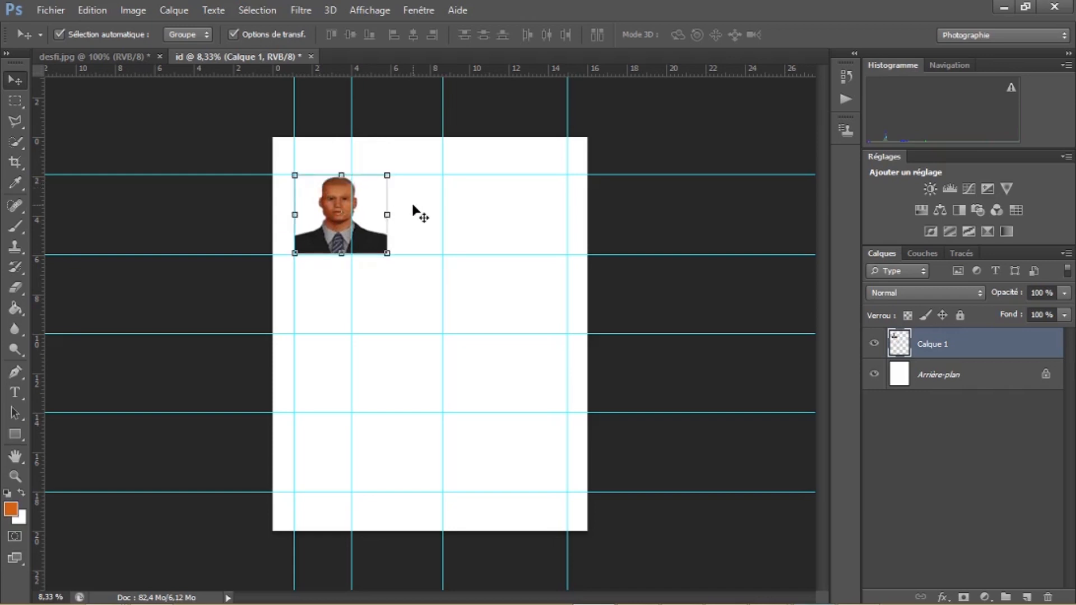
Move the 4 cm vertical guide to the portrait's right edge at about 5.8 cm and duplicate the portrait twice along the first row.
left_click_drag(351, 135, 386, 138)
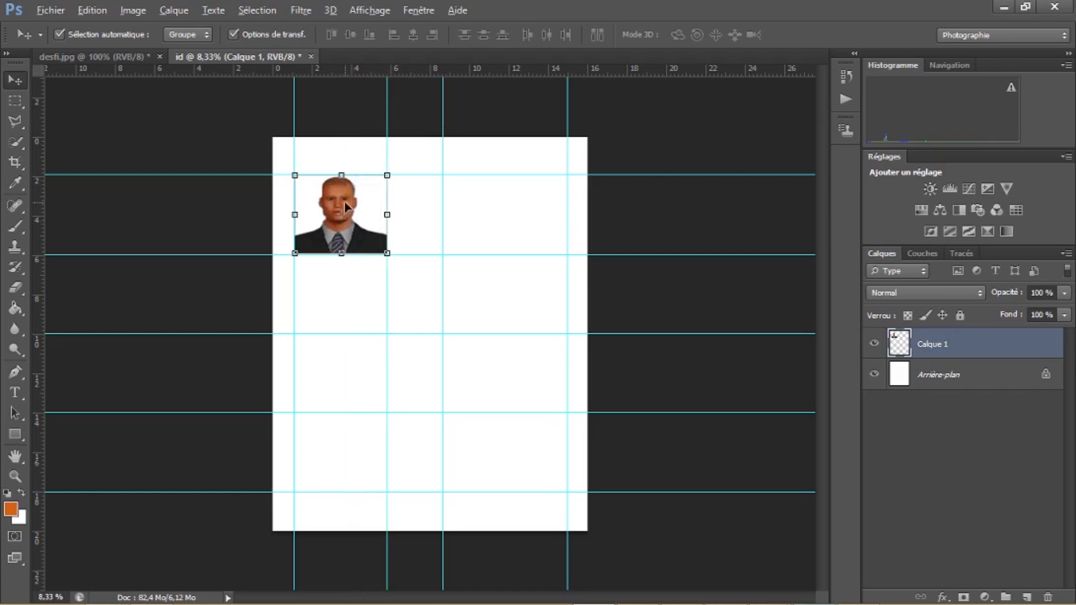
left_click_drag(344, 201, 438, 204)
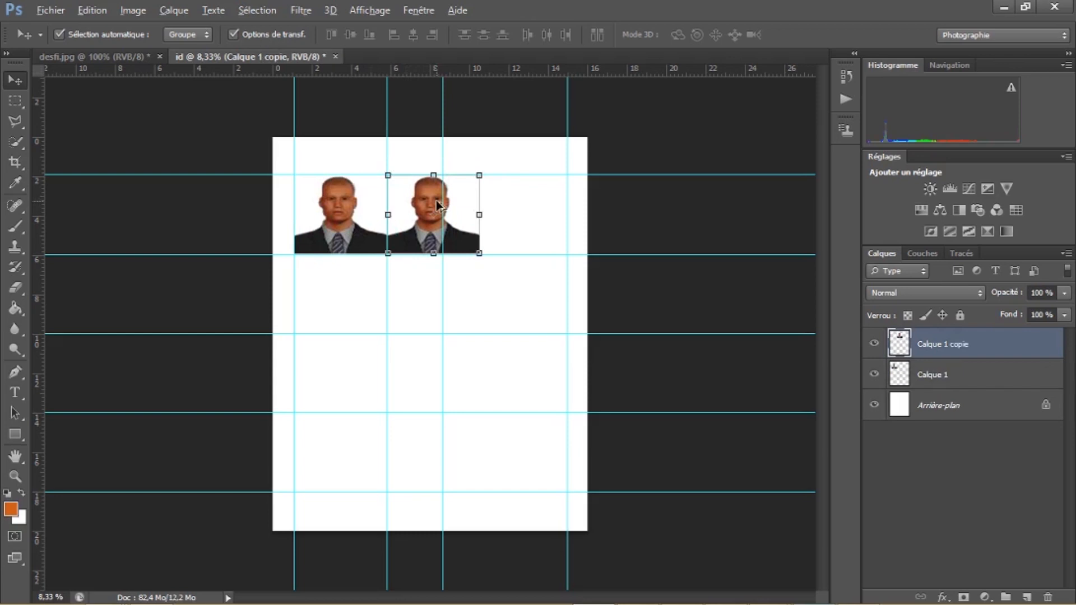
left_click_drag(437, 205, 535, 204)
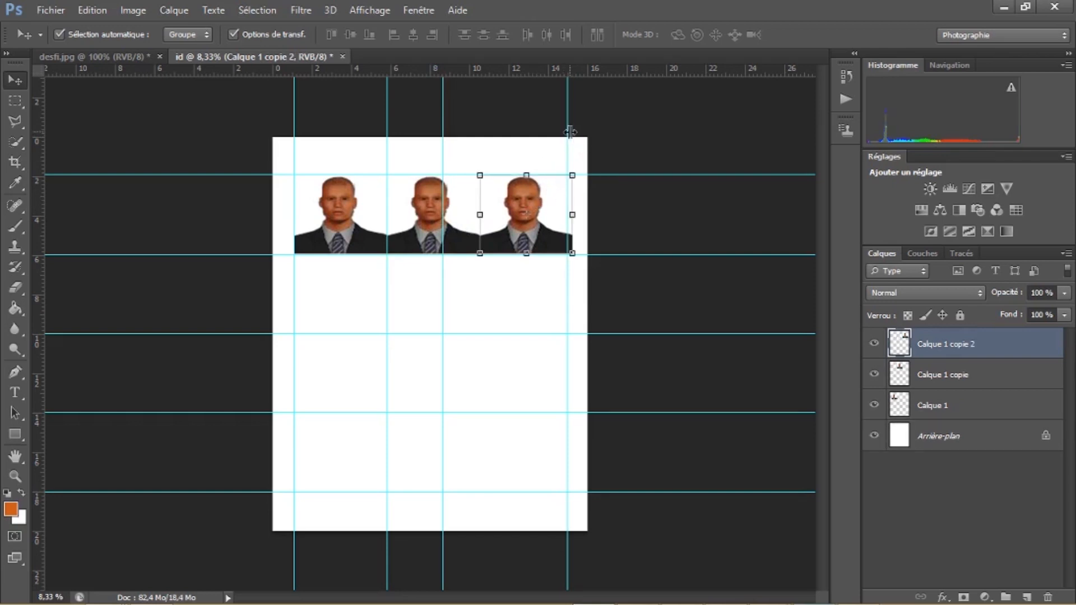
Move the right margin guide to about 15.2 cm and the 8.6 cm guide to about 10.5 cm, matching the third portrait's edges.
left_click_drag(567, 132, 572, 132)
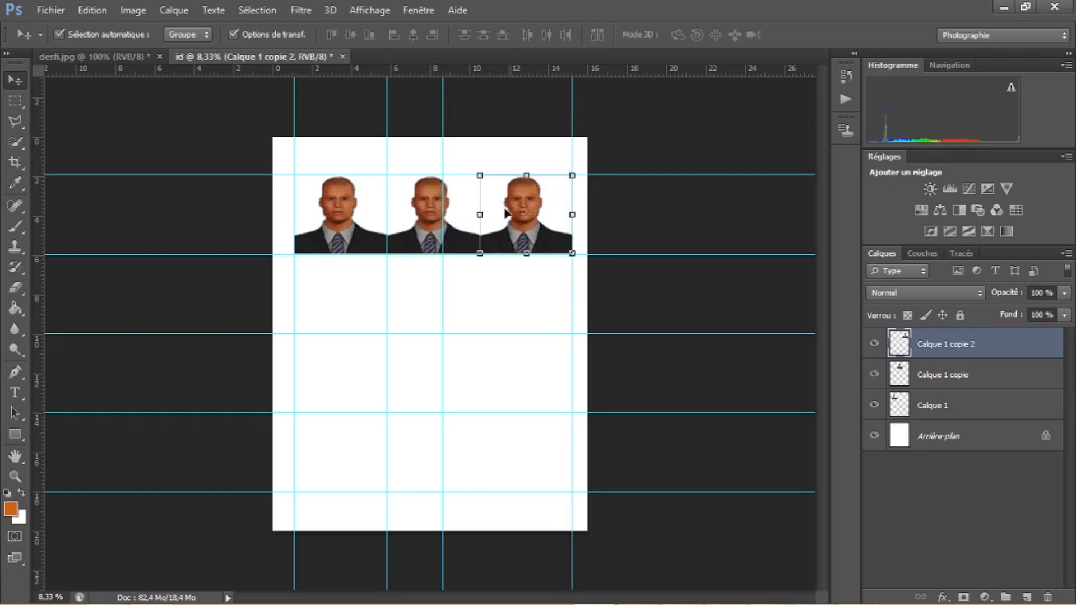
left_click(16, 101)
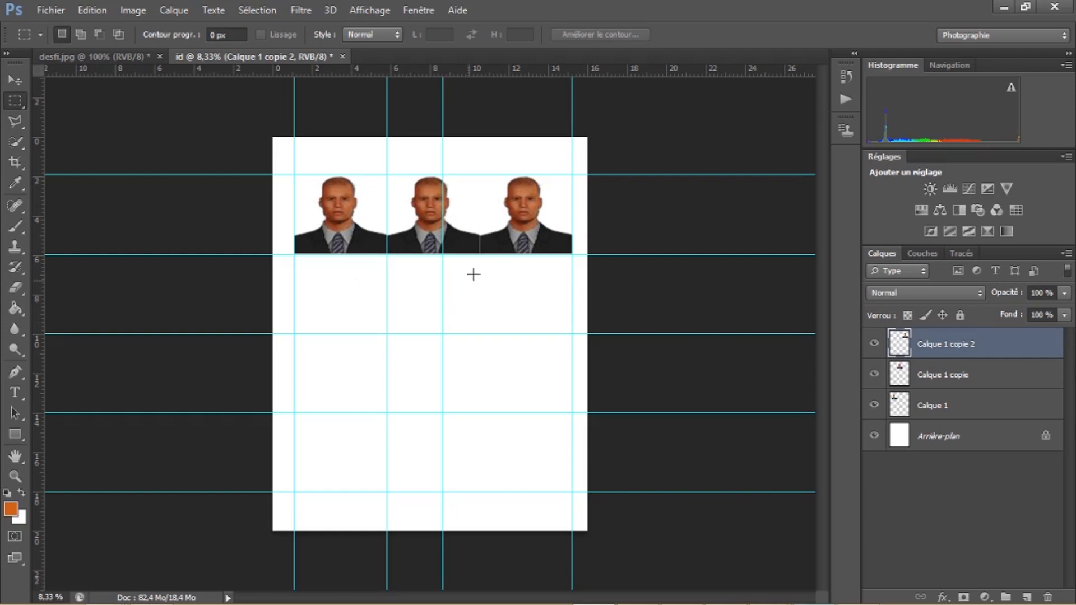
left_click(15, 80)
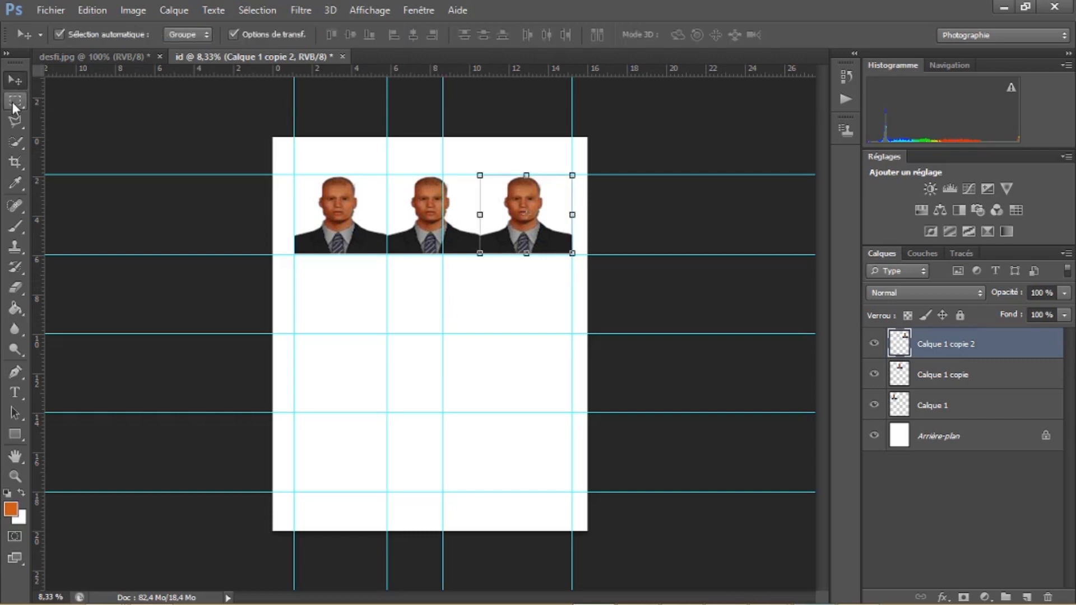
left_click(15, 101)
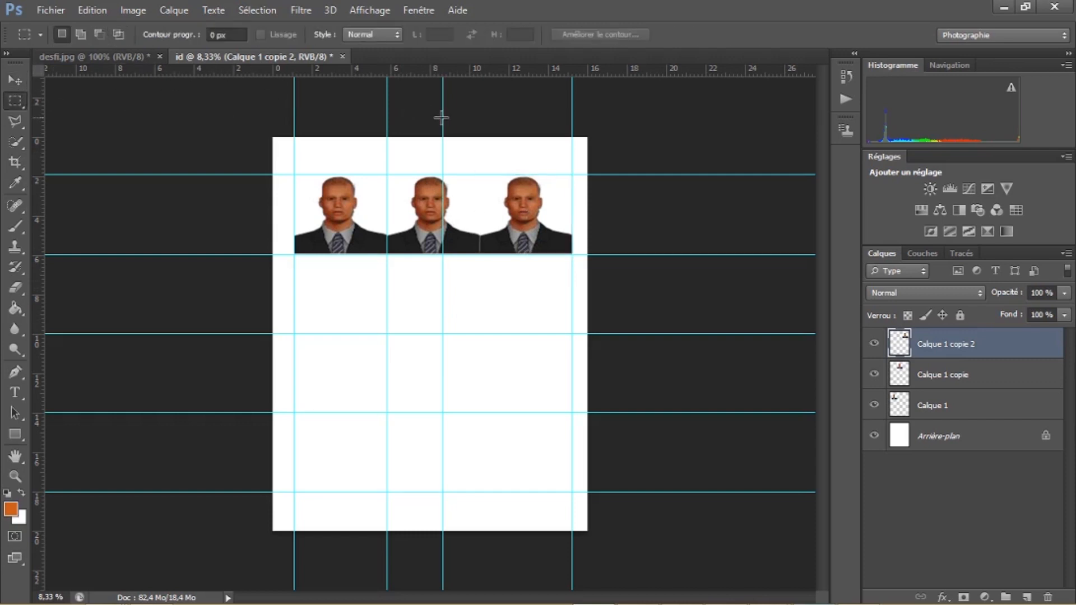
left_click(15, 80)
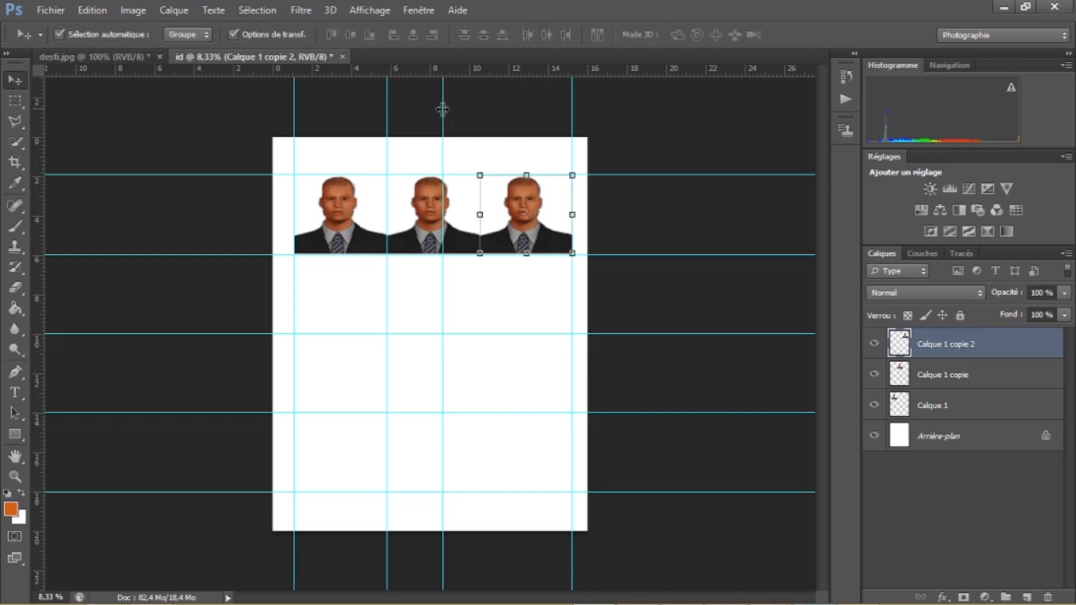
left_click_drag(444, 112, 481, 113)
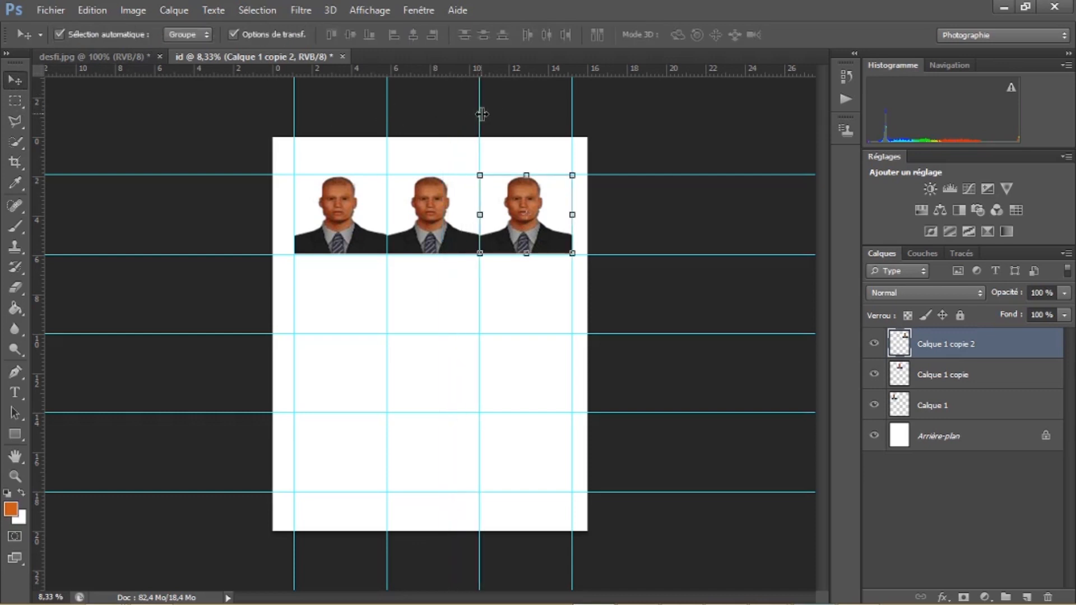
Select the three portrait layers and duplicate the row downwards three times, leaving a small gap above the fourth row.
left_click(478, 309)
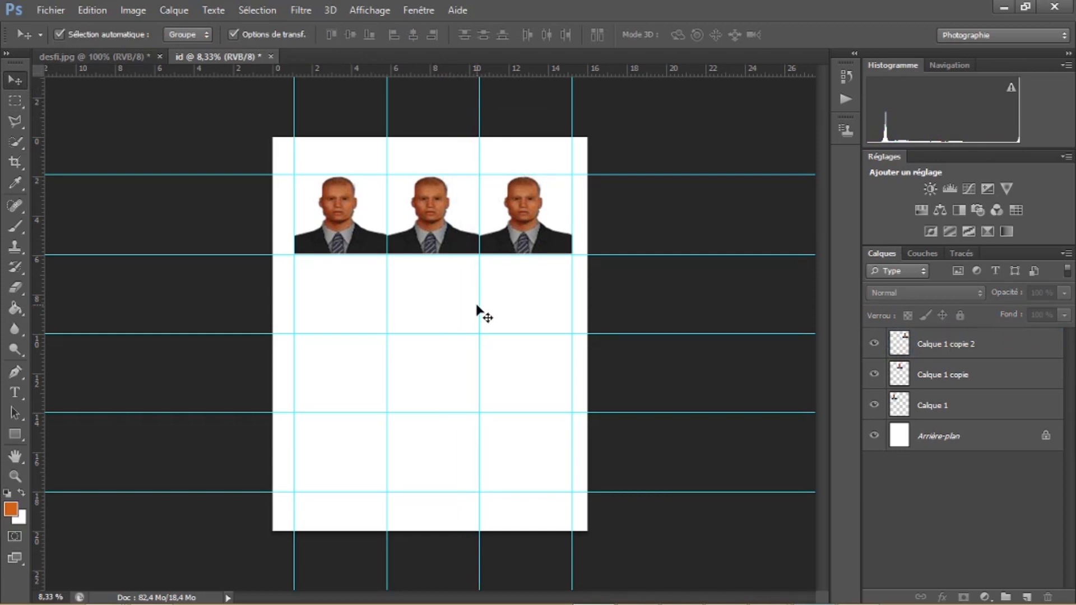
left_click(927, 405)
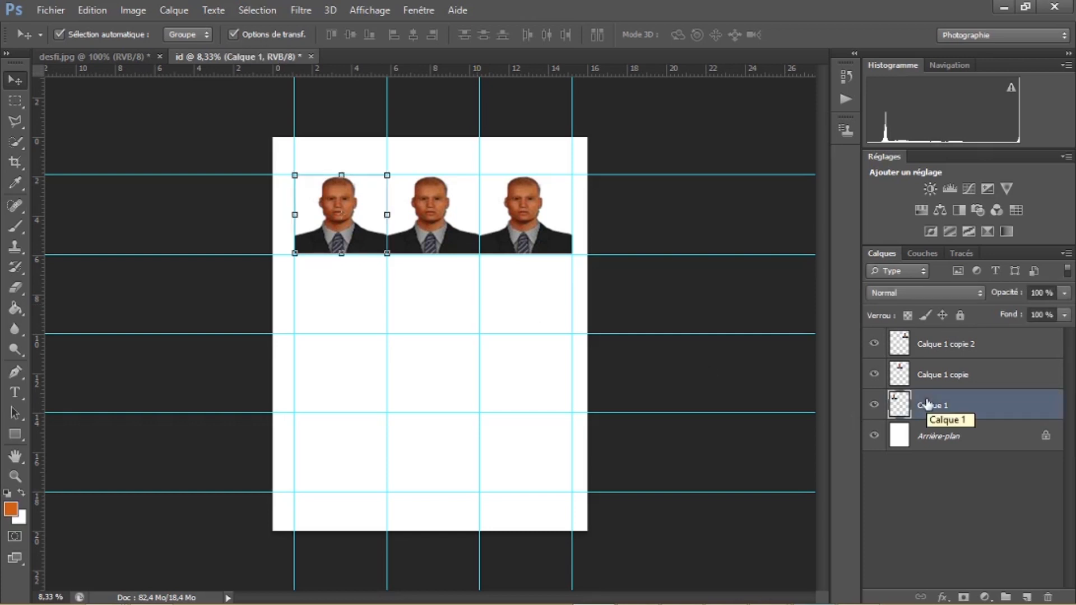
left_click(928, 378, "shift")
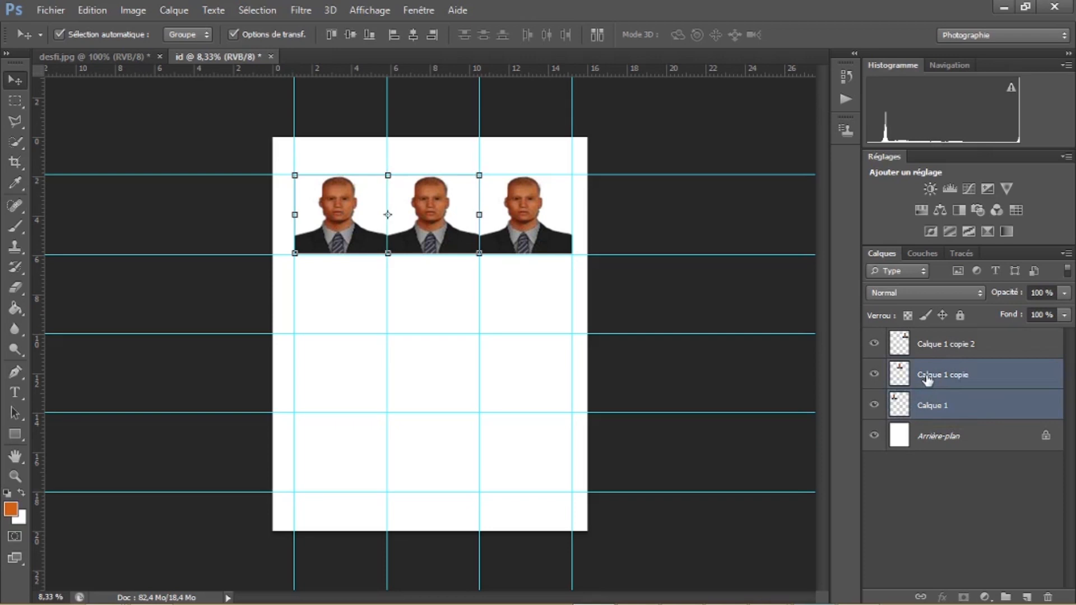
left_click(925, 346, "shift")
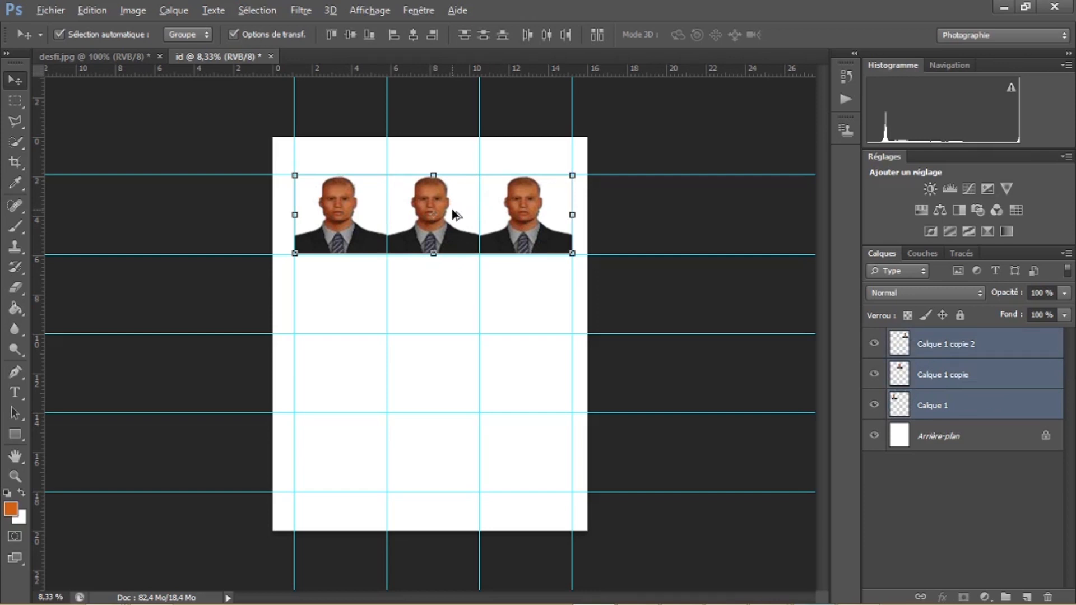
left_click_drag(453, 213, 453, 370)
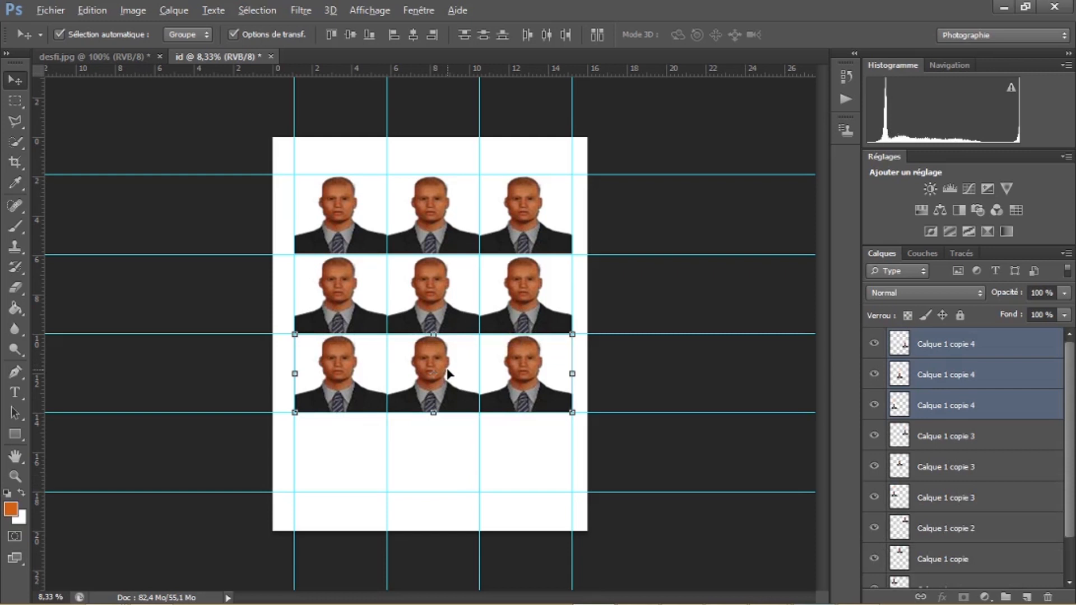
left_click_drag(448, 374, 444, 458)
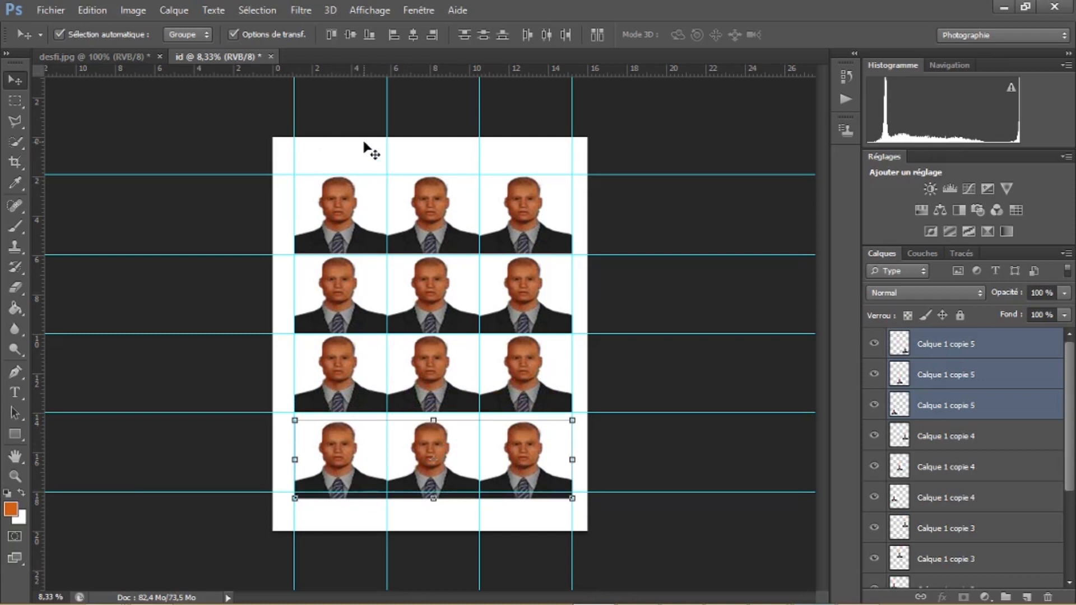
Set the foreground colour to a slightly brighter orange, about #ce5e1a.
left_click(12, 510)
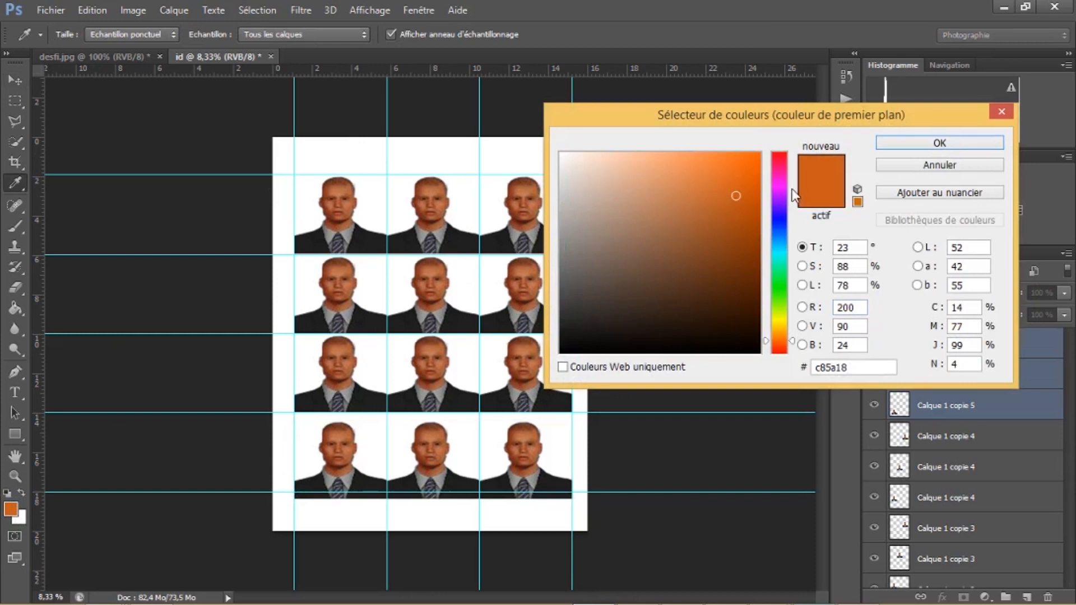
left_click_drag(735, 192, 736, 191)
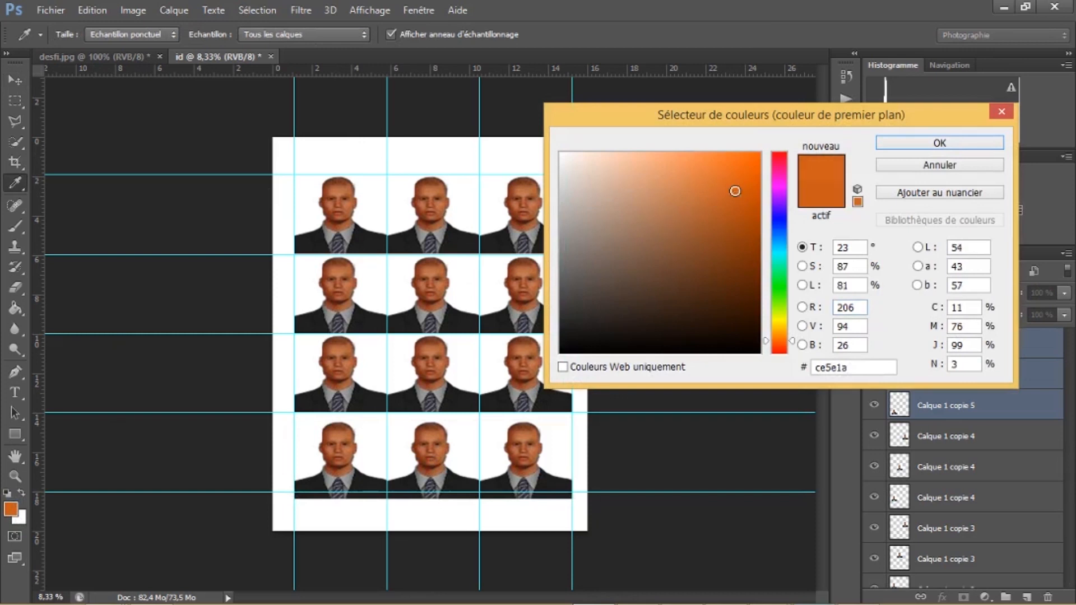
left_click(913, 145)
key("v")
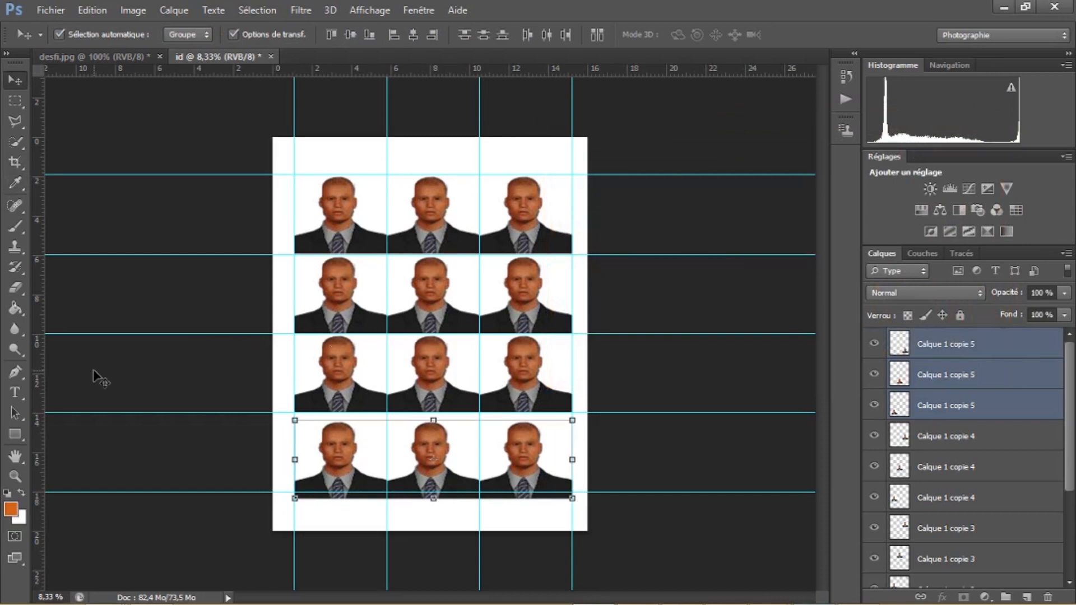
Convert the page's locked background into a regular layer and fill it with the orange foreground colour.
left_click(17, 311)
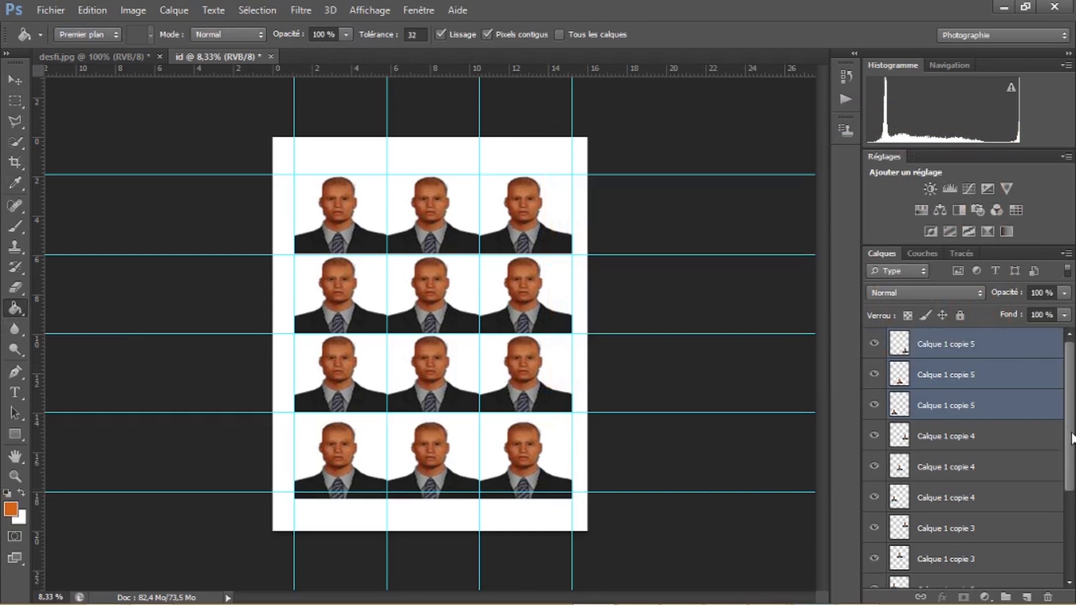
scroll(1071, 438, "down", 5)
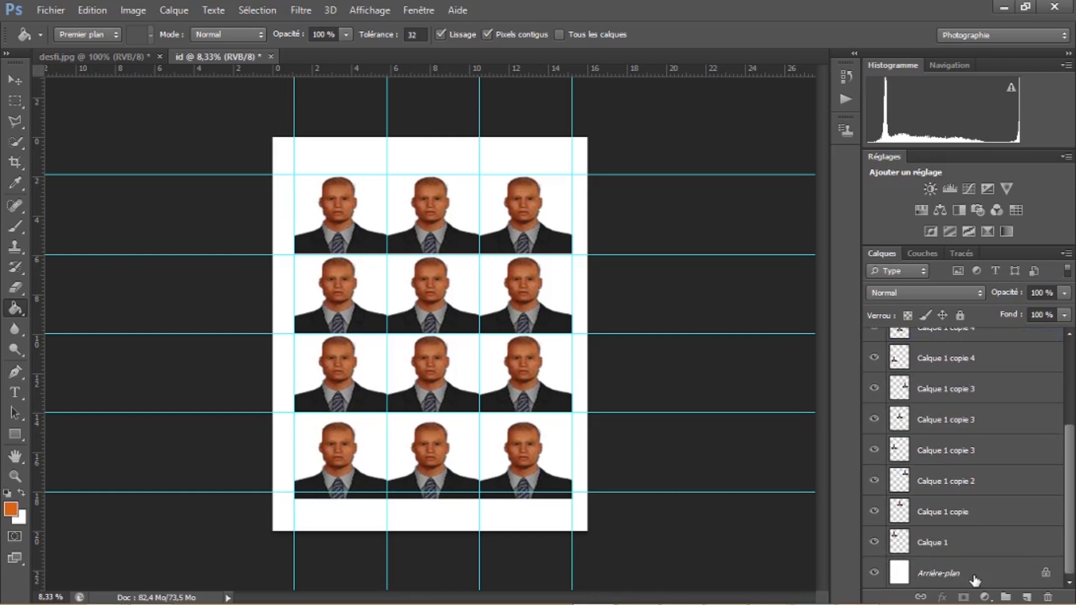
double_click(976, 578)
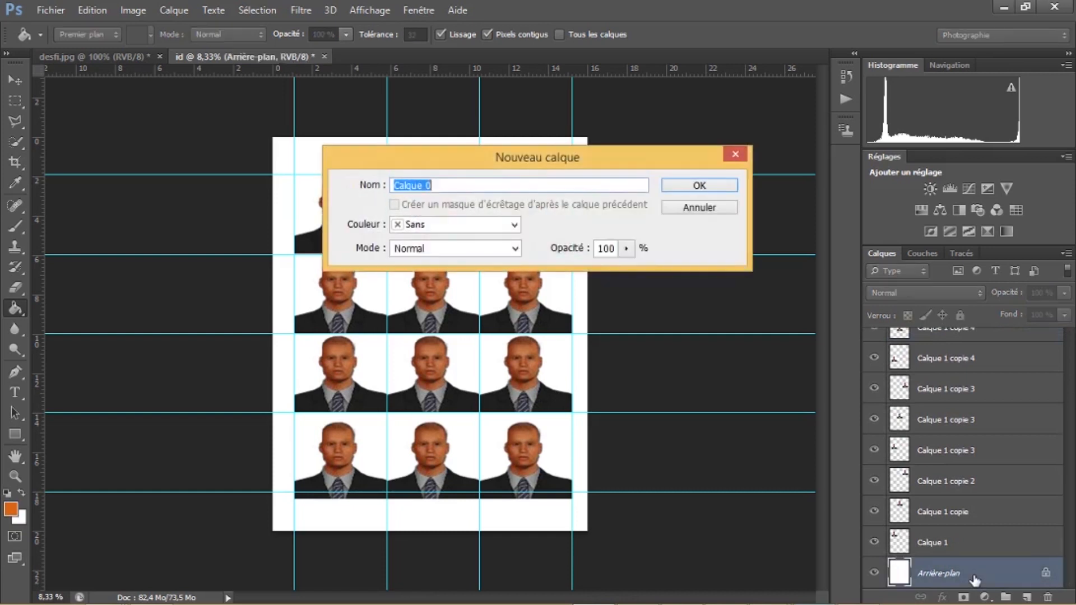
left_click(717, 187)
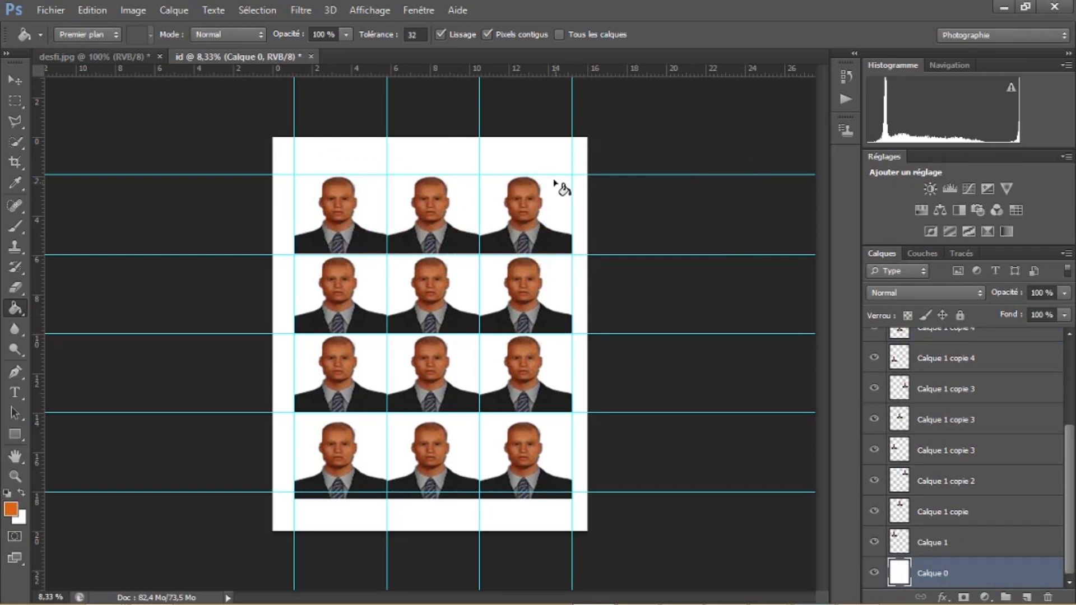
left_click(535, 149)
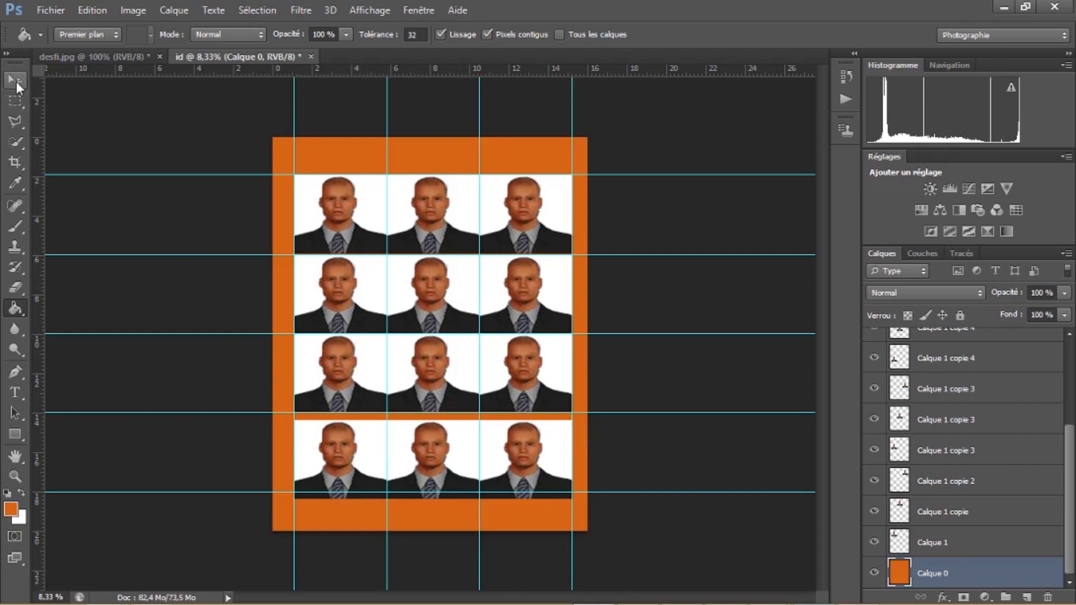
Switch to desfi.jpg and crop the image to the existing selection around the man's head and shoulders.
left_click(109, 55)
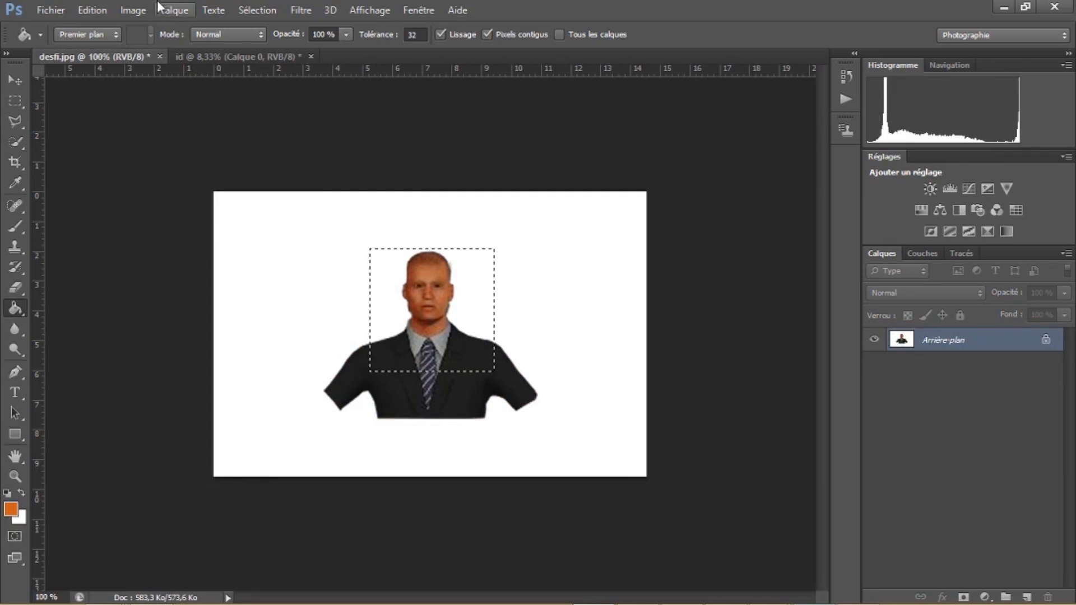
left_click(137, 10)
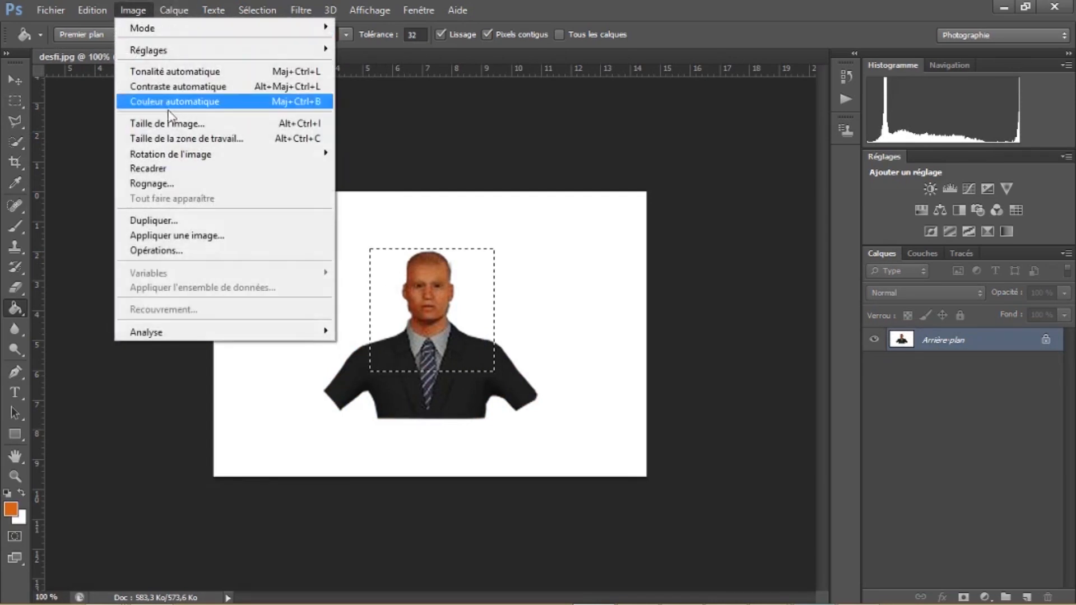
left_click(174, 168)
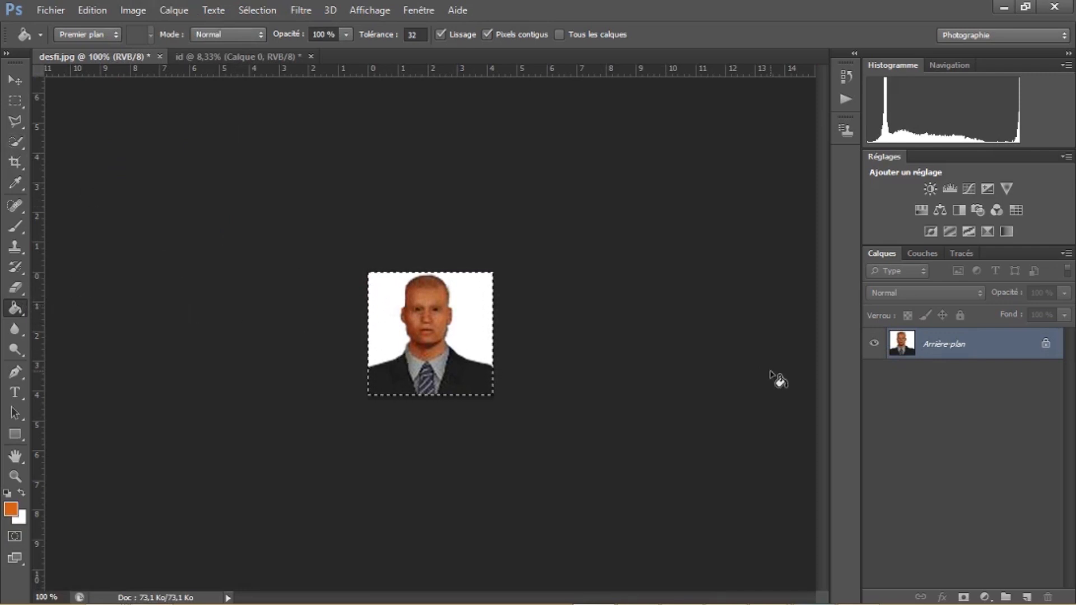
Convert the locked background of desfi.jpg into a regular layer and fill the white area behind the man with the orange foreground colour.
double_click(963, 347)
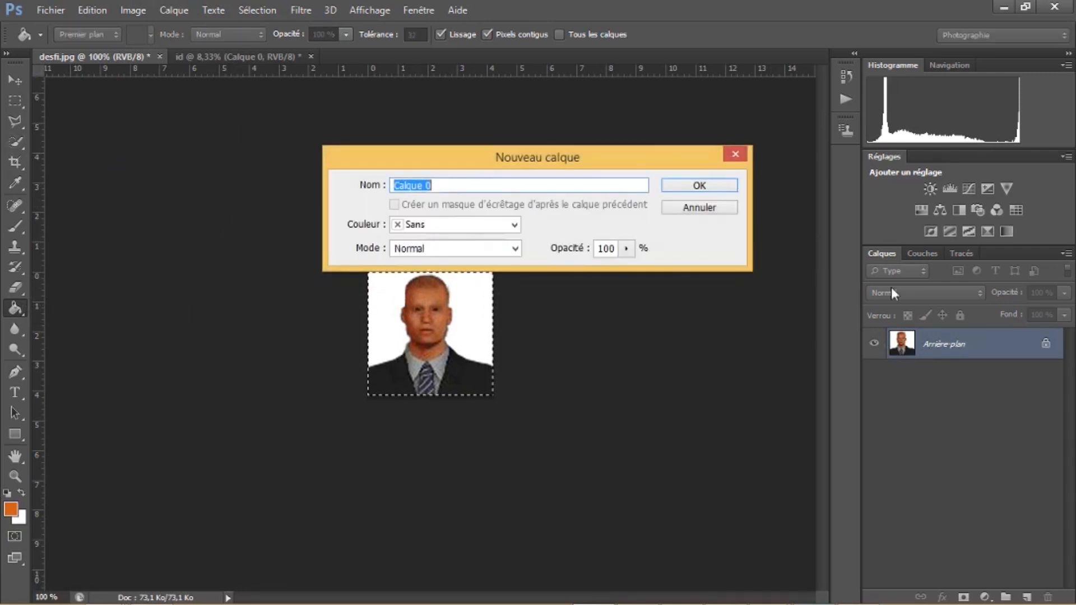
left_click(708, 188)
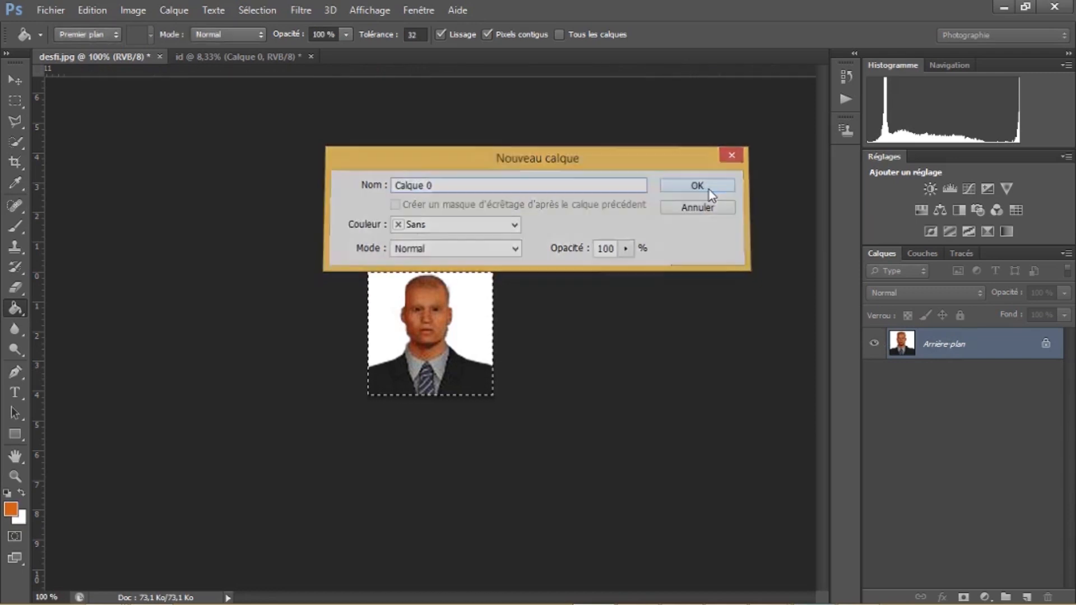
left_click(458, 331)
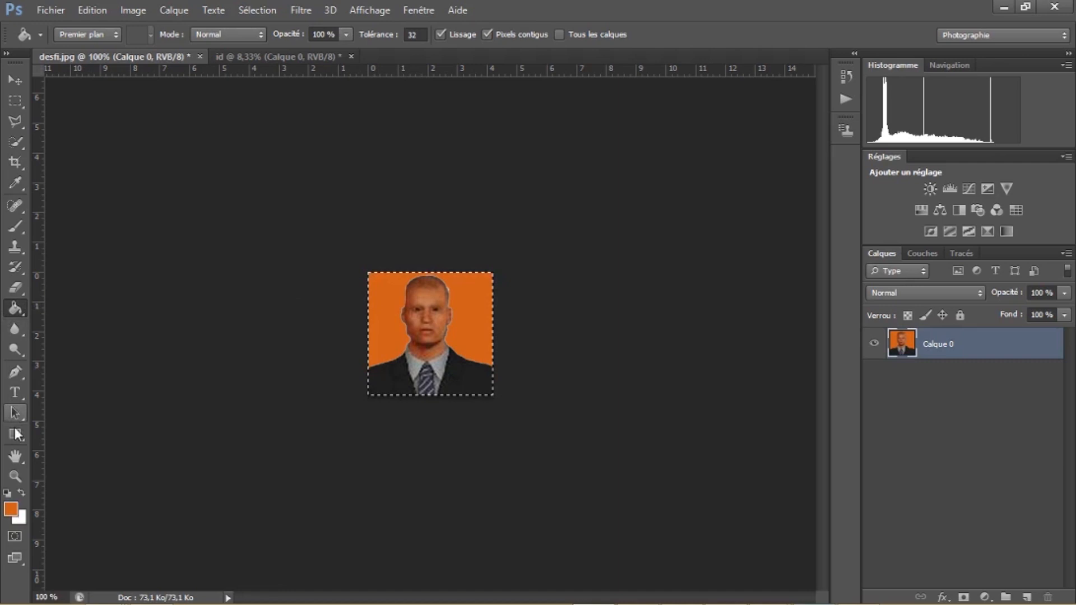
Set the foreground colour to near-black #080707 and fill the backdrop behind the man with it.
left_click(13, 509)
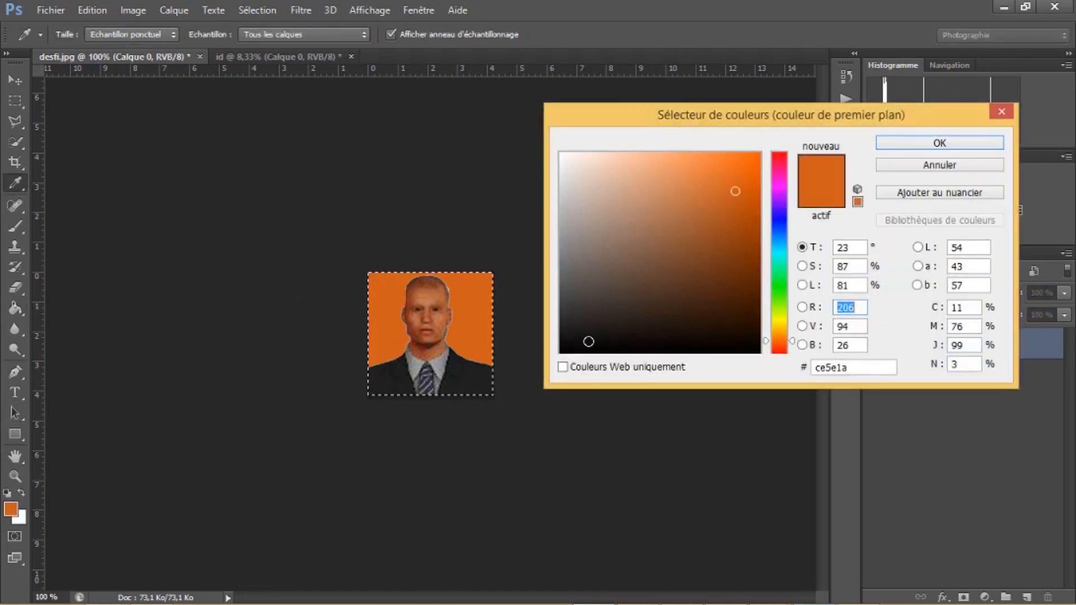
left_click(591, 341)
left_click(596, 346)
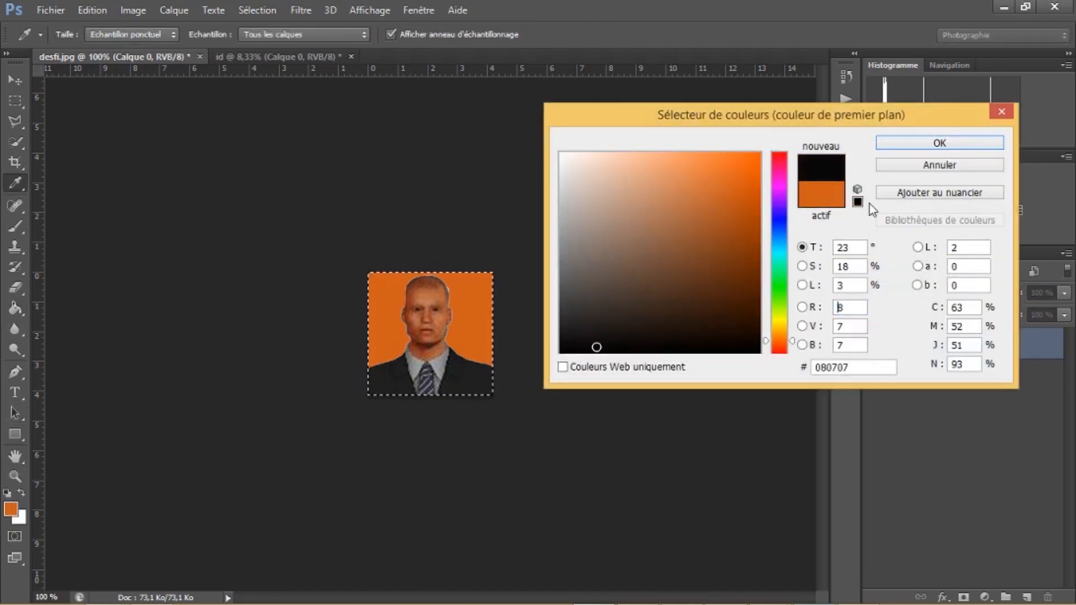
left_click(925, 144)
key("g")
left_click(470, 303)
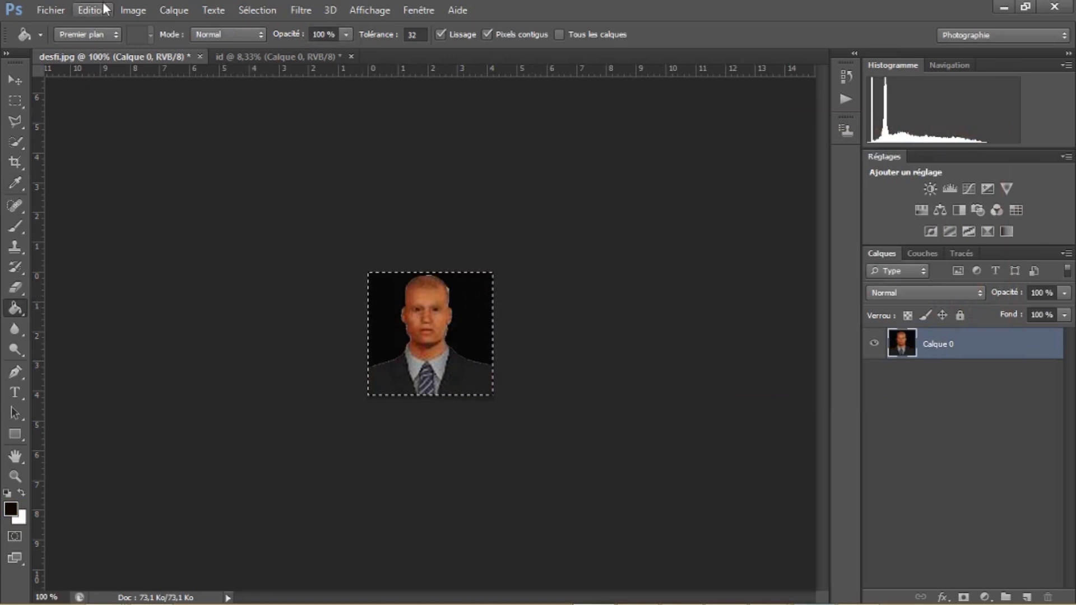
Select the whole black-backed portrait, copy it merged and paste it into the id document.
left_click(16, 101)
left_click_drag(368, 272, 523, 456)
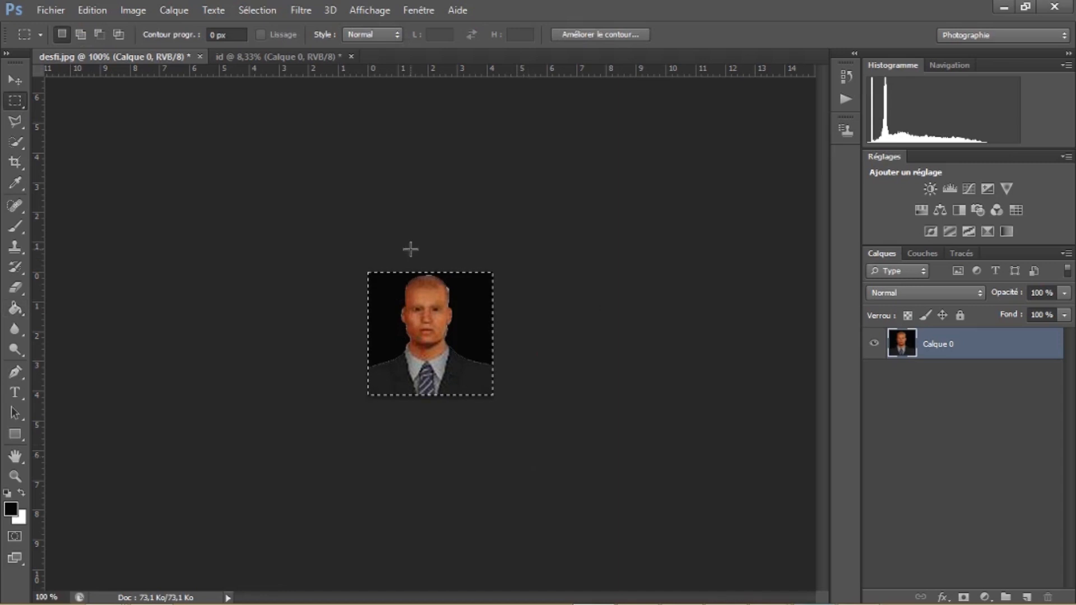
left_click(96, 10)
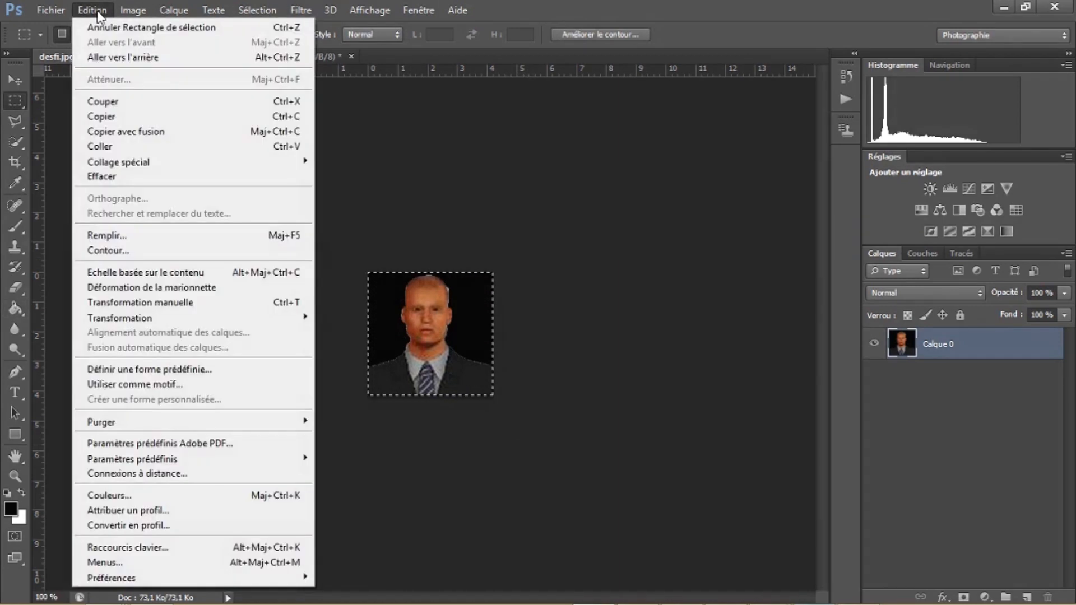
left_click(128, 134)
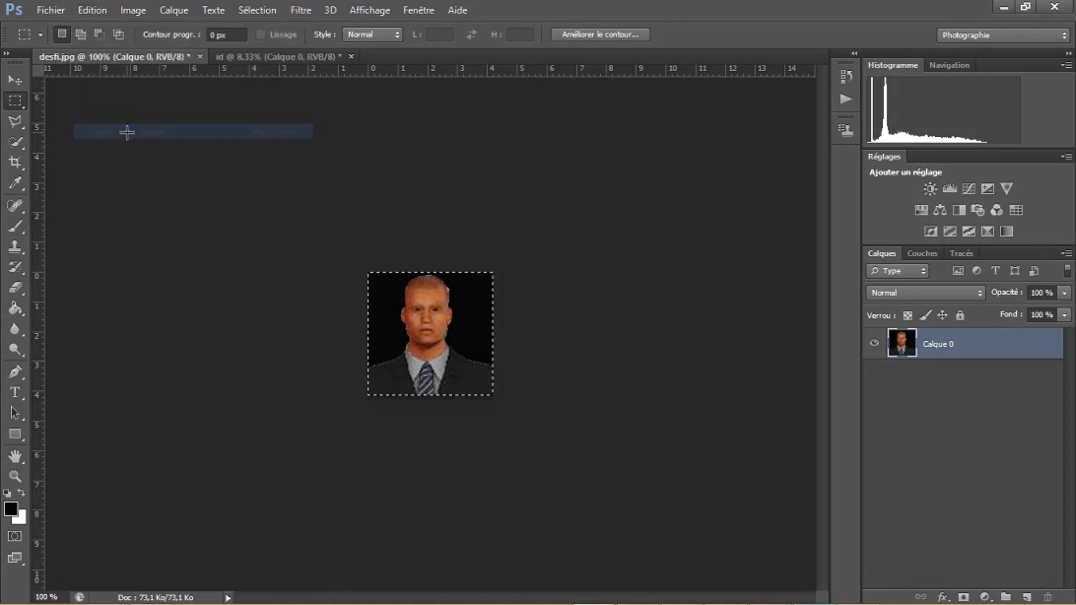
left_click(260, 55)
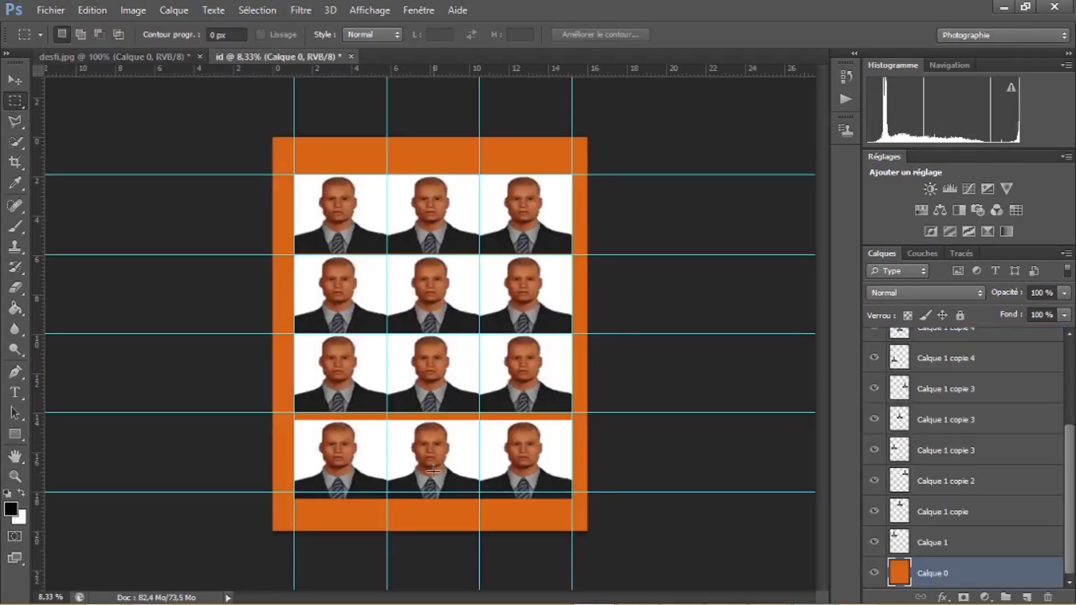
key("ctrl+v")
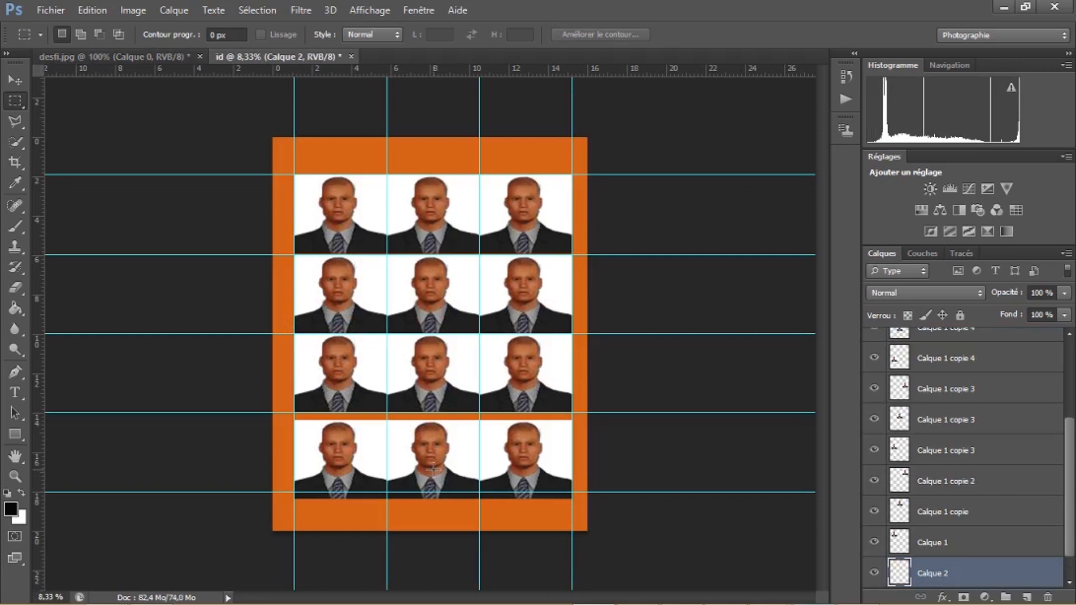
Enlarge the pasted portrait to about 684% and move it into the fourth row, straddling the guide between the first two columns.
left_click(18, 80)
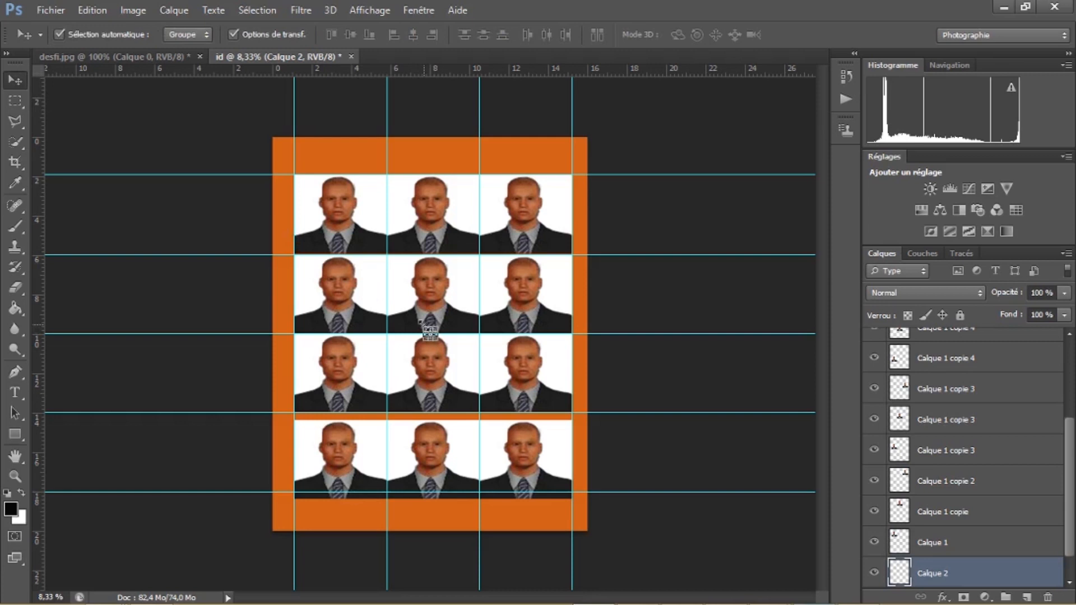
key("ctrl+t")
left_click_drag(424, 327, 393, 291)
left_click_drag(431, 335, 392, 446)
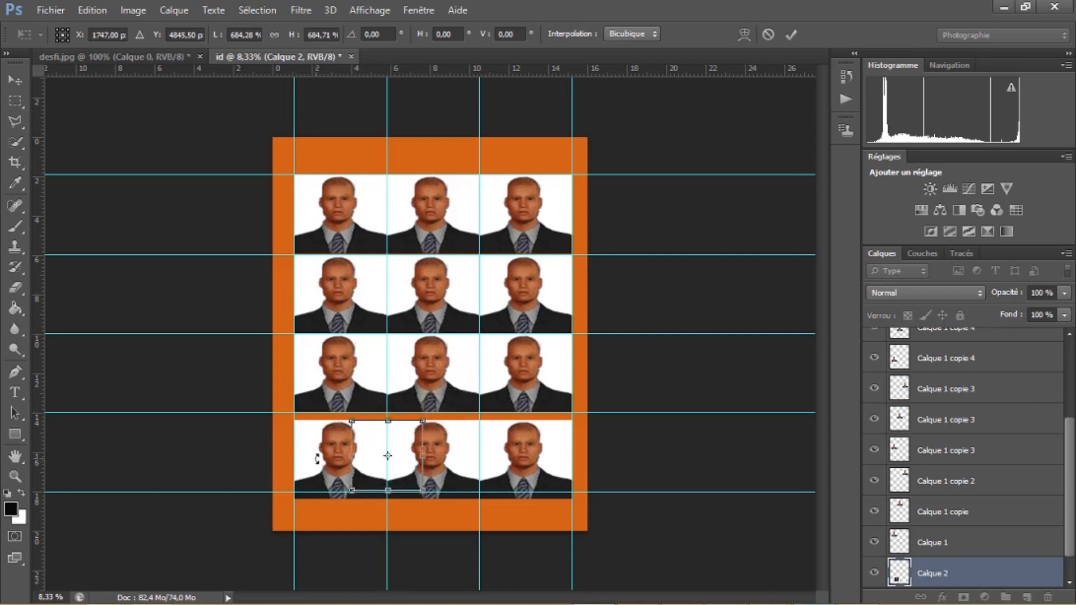
left_click(15, 100)
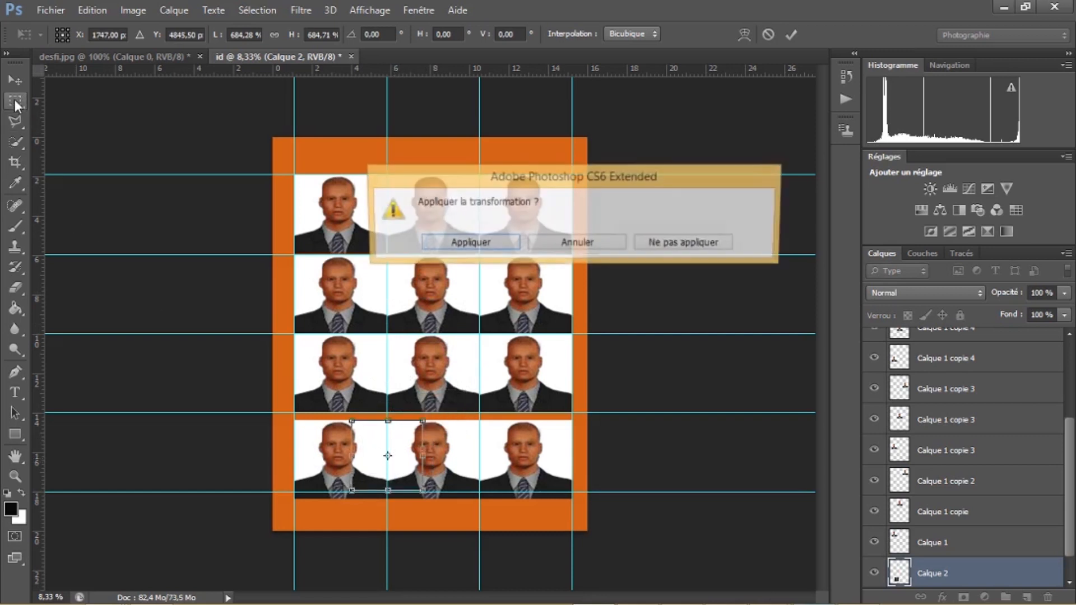
left_click(468, 243)
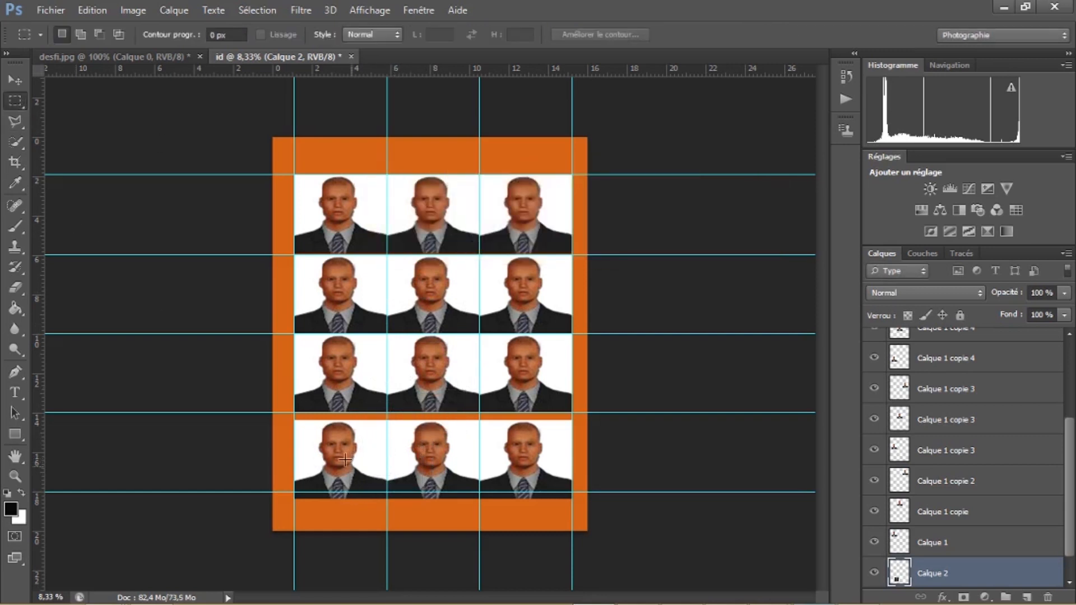
Delete the three white-background portraits of the fourth row.
left_click(17, 75)
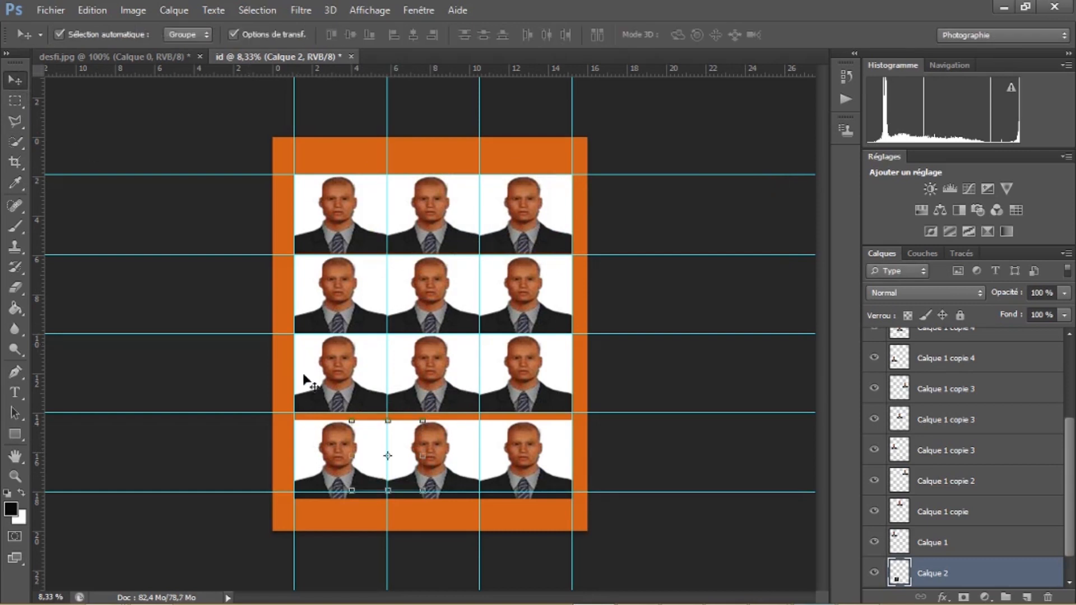
left_click(314, 433)
left_click_drag(314, 434, 413, 446)
key("Delete")
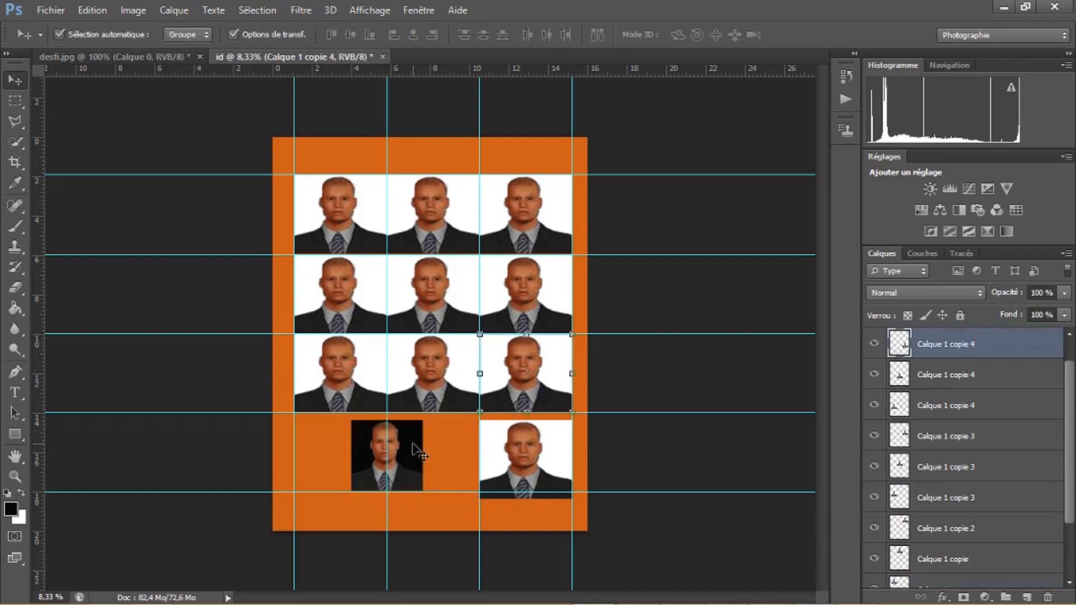
left_click(512, 451)
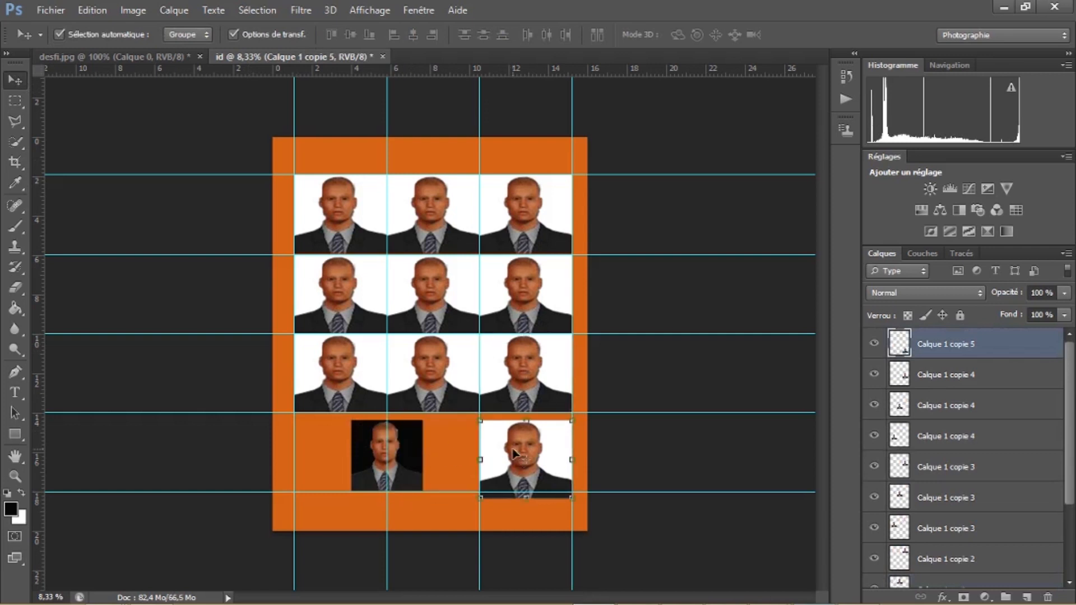
key("Delete")
Move the black-backed portrait into the fourth row's first guide cell and scale it to about 129.7% width and 113.4% height to fill the cell.
left_click_drag(374, 441, 338, 445)
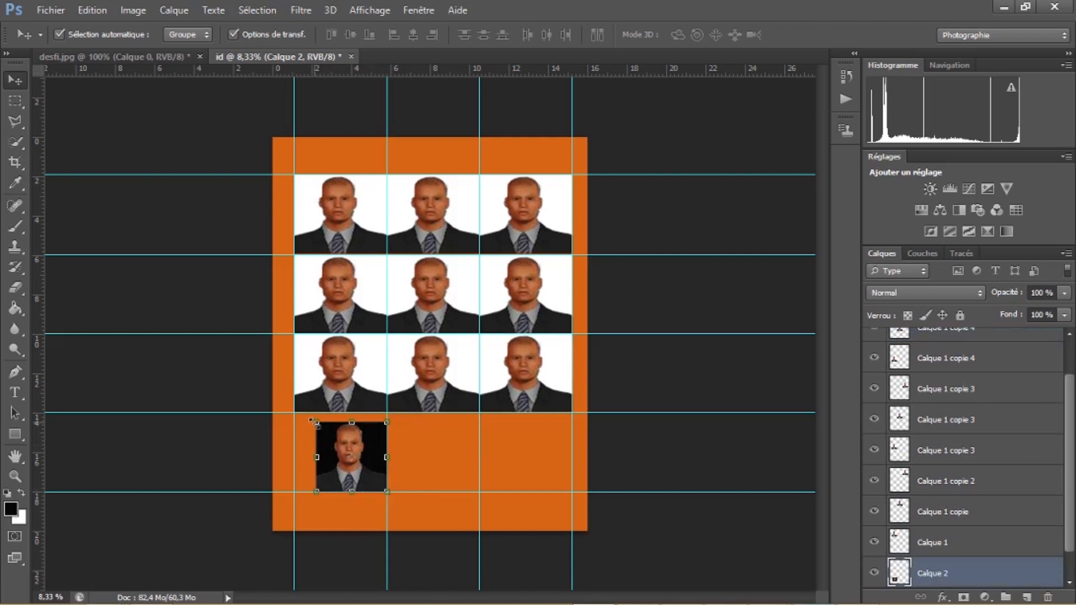
left_click_drag(313, 421, 306, 421)
left_click_drag(328, 434, 323, 435)
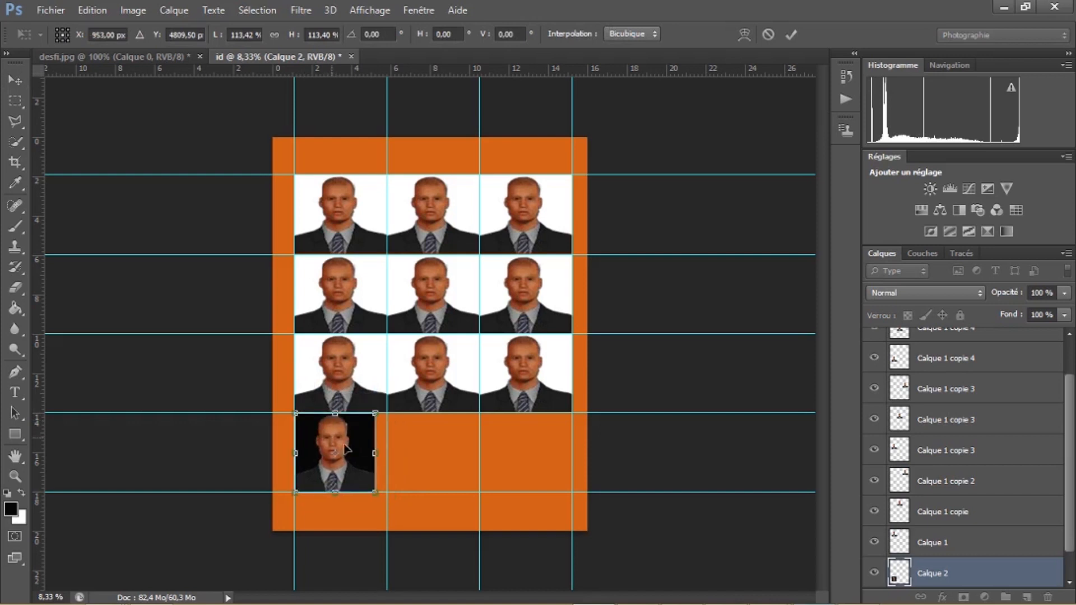
right_click(401, 455)
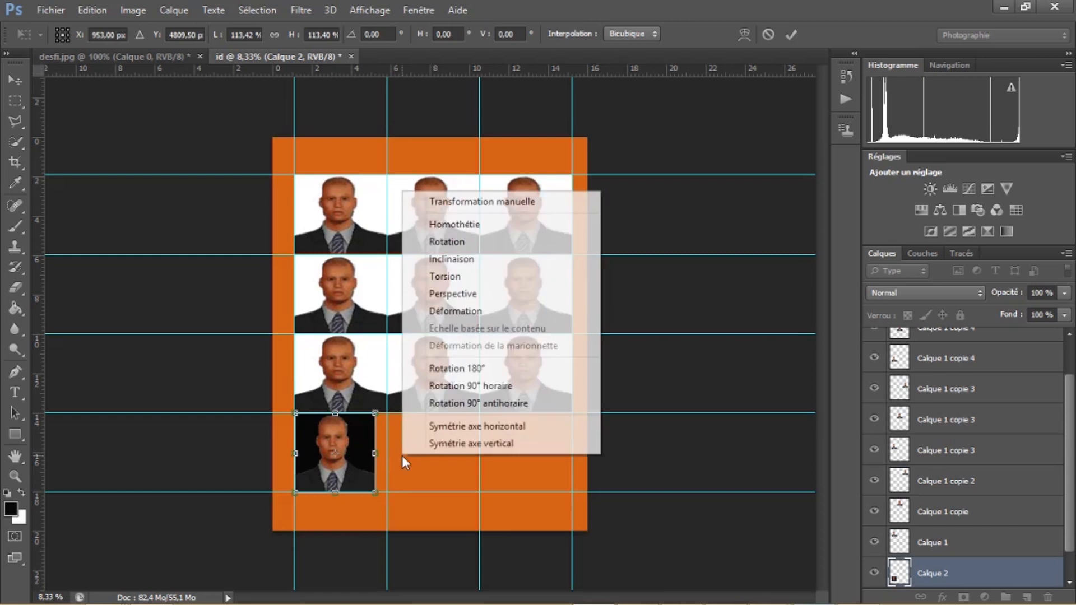
left_click(12, 105)
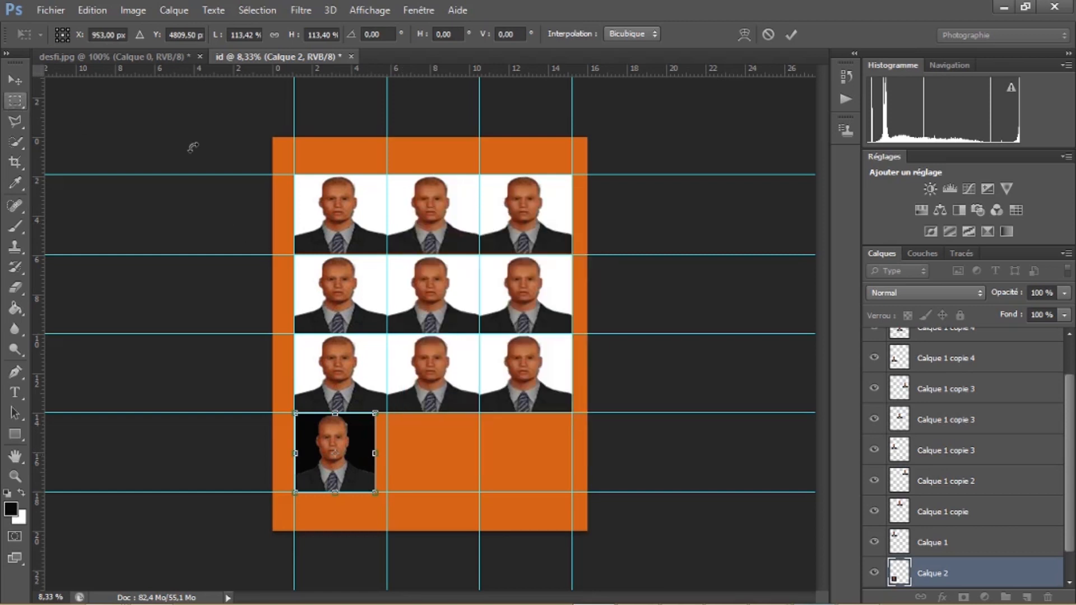
left_click_drag(375, 458, 386, 454)
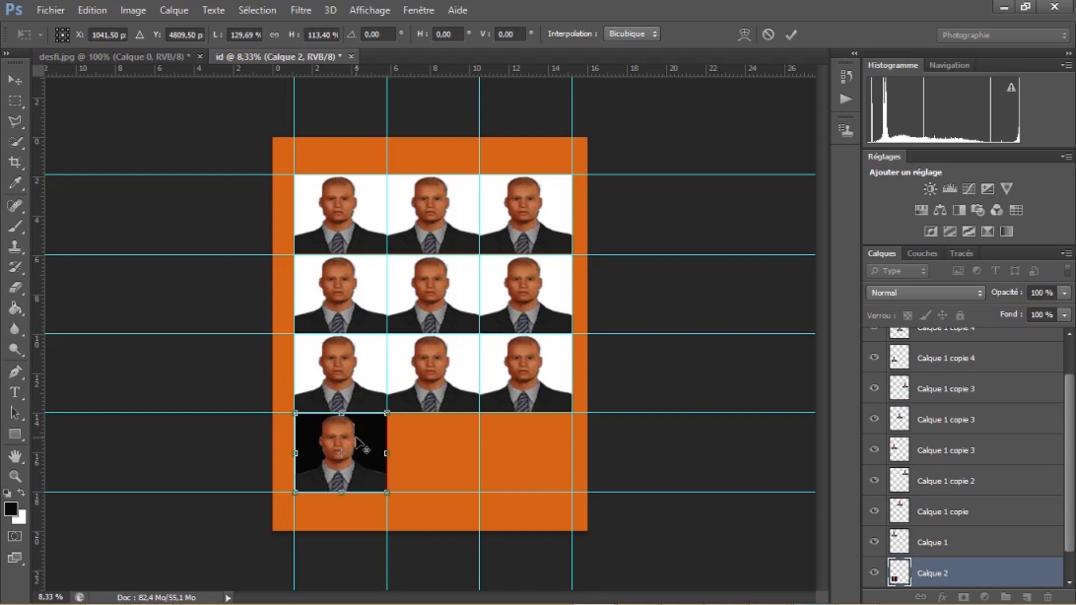
left_click_drag(355, 436, 355, 436)
left_click(15, 100)
left_click(444, 240)
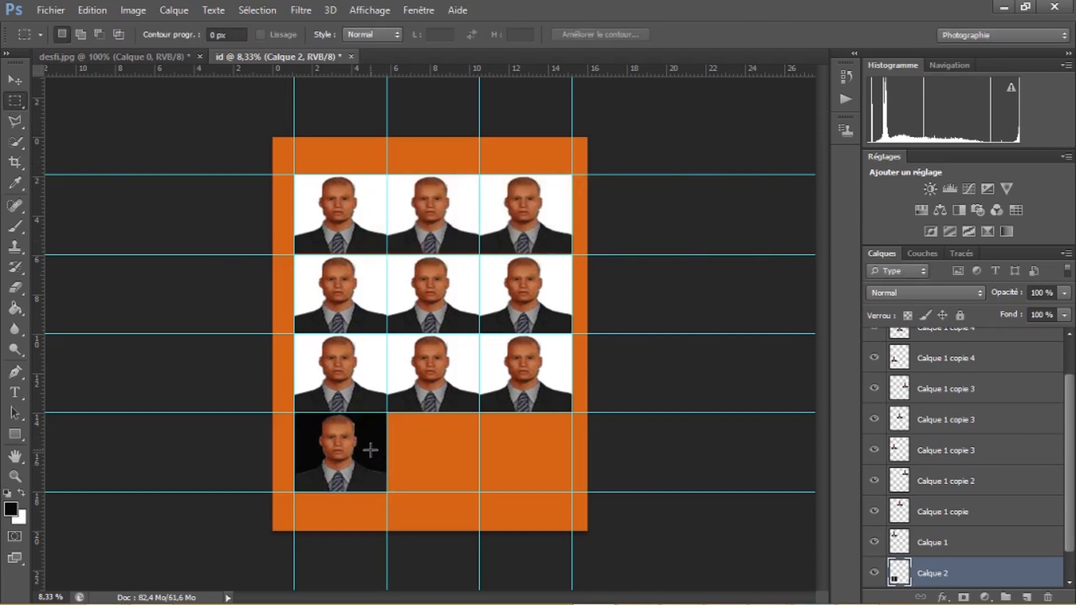
Duplicate the black-backed portrait into the remaining two cells of the fourth row.
left_click(16, 78)
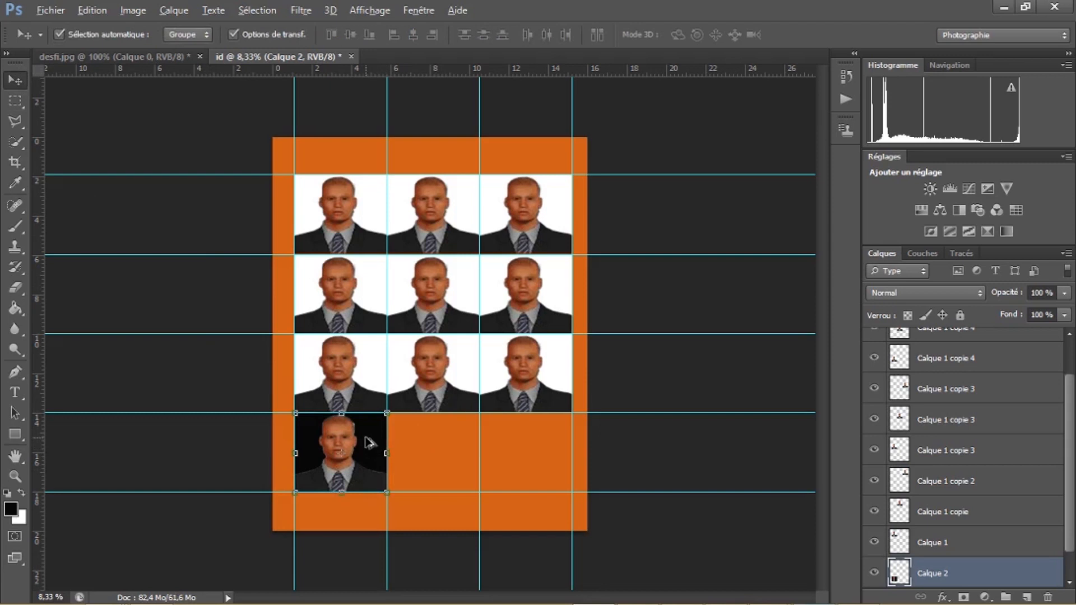
left_click_drag(368, 439, 548, 451)
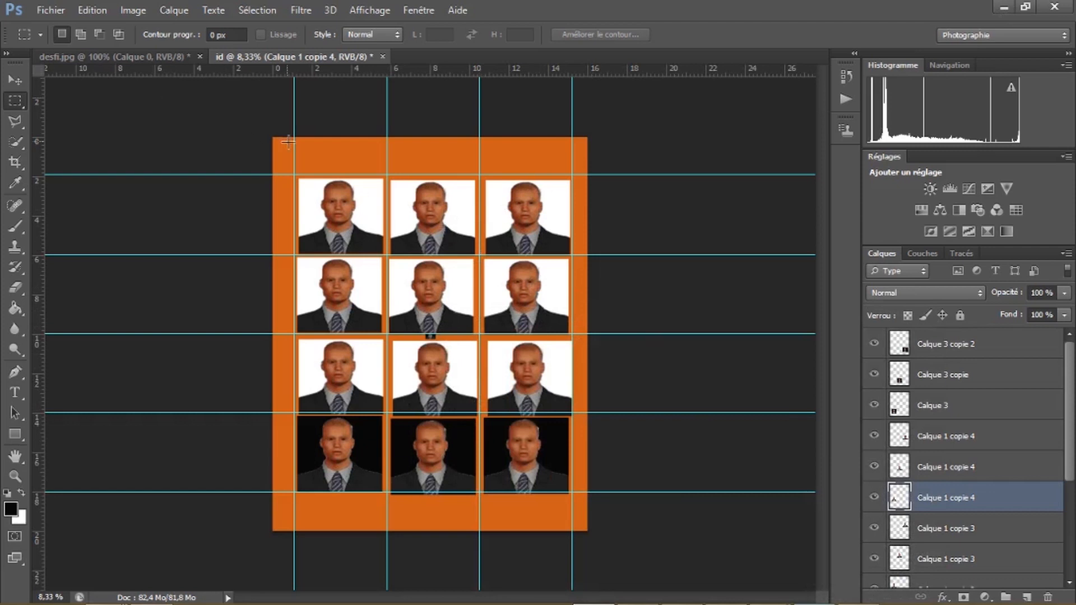
Save the photo sheet as a JPEG copy named id2.jpg in the photo folder, accepting the offered JPEG options.
left_click(49, 9)
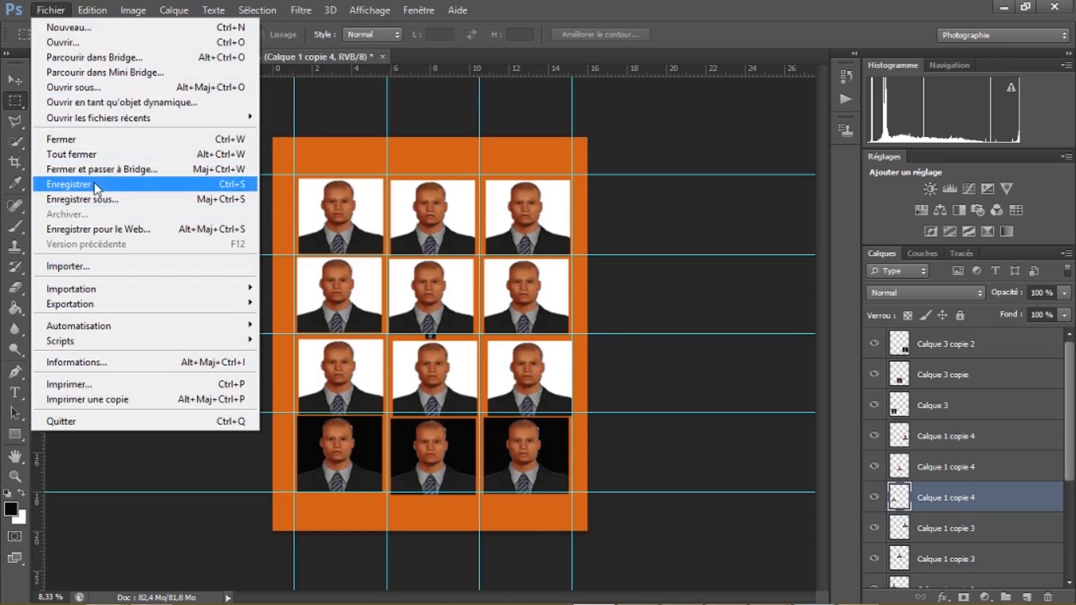
left_click(103, 198)
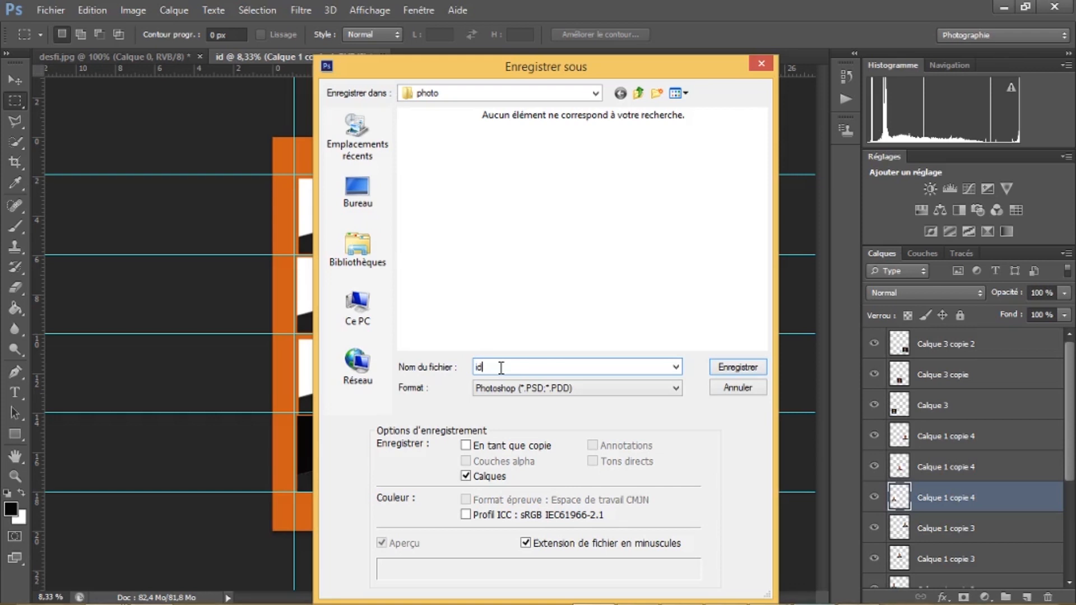
left_click(676, 388)
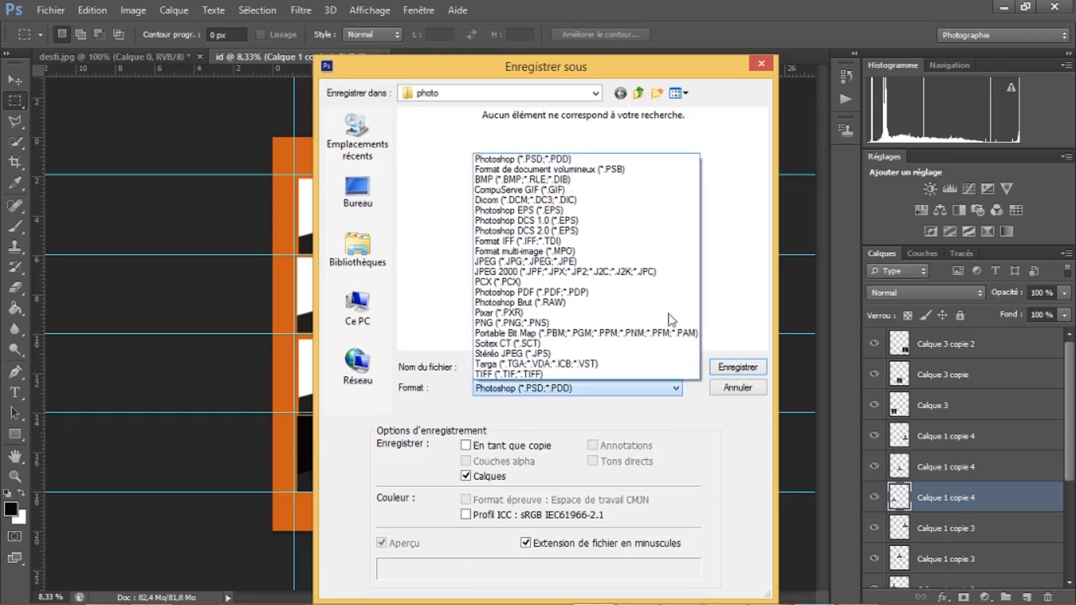
left_click(661, 260)
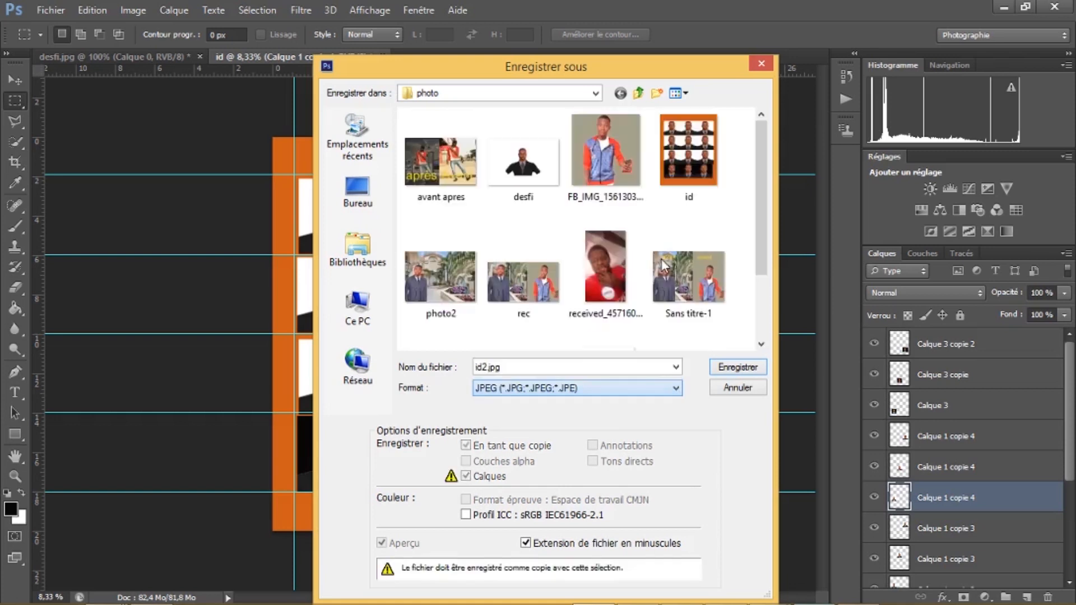
left_click(738, 367)
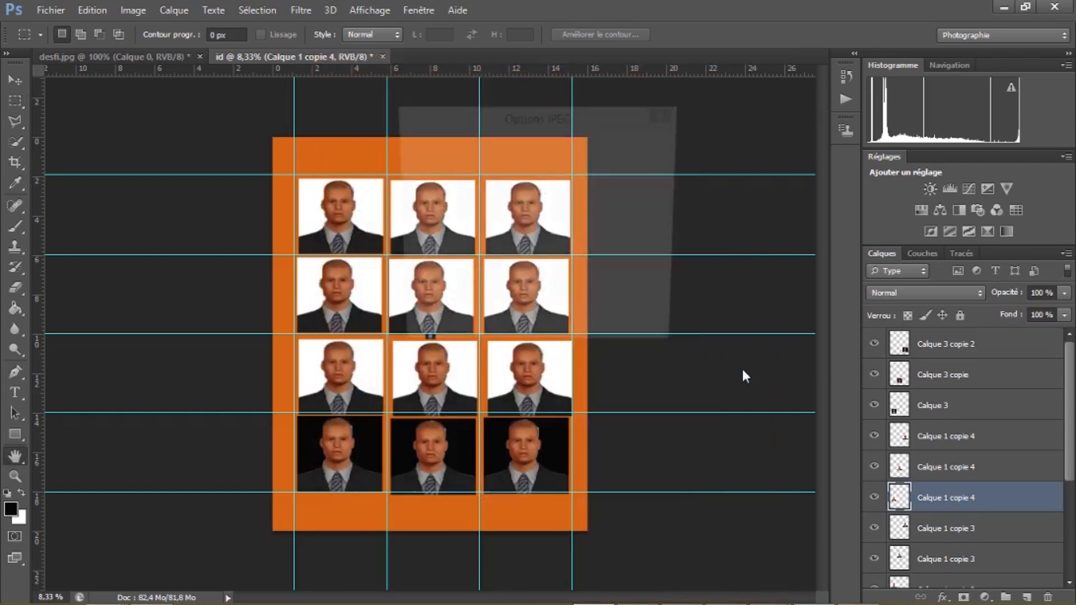
left_click(622, 145)
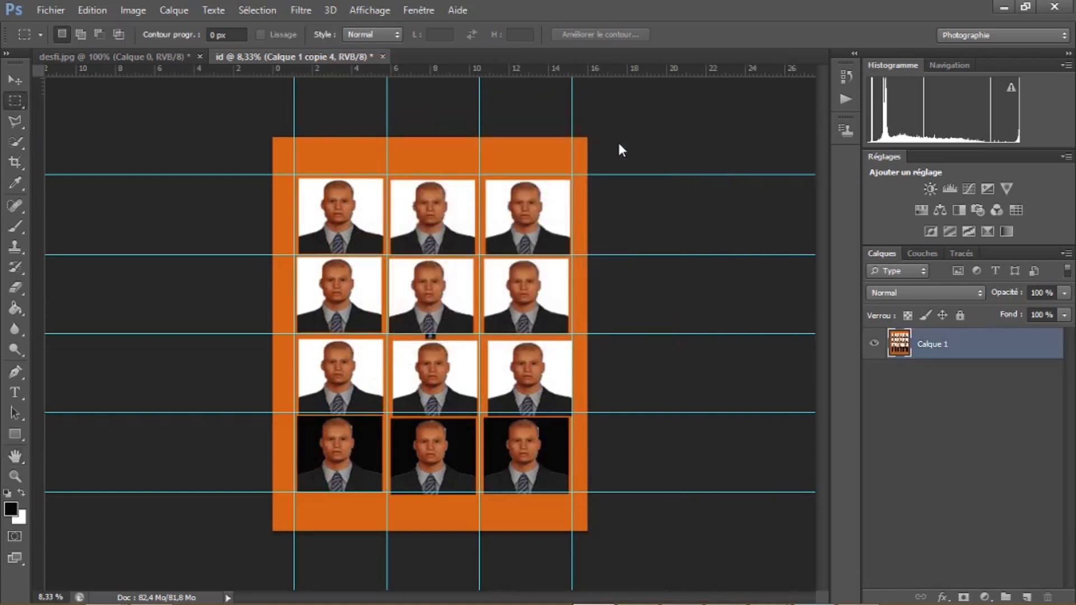
Minimise the open windows and open the id2 image from the desktop's photo folder in Windows Photo Viewer.
left_click(1007, 7)
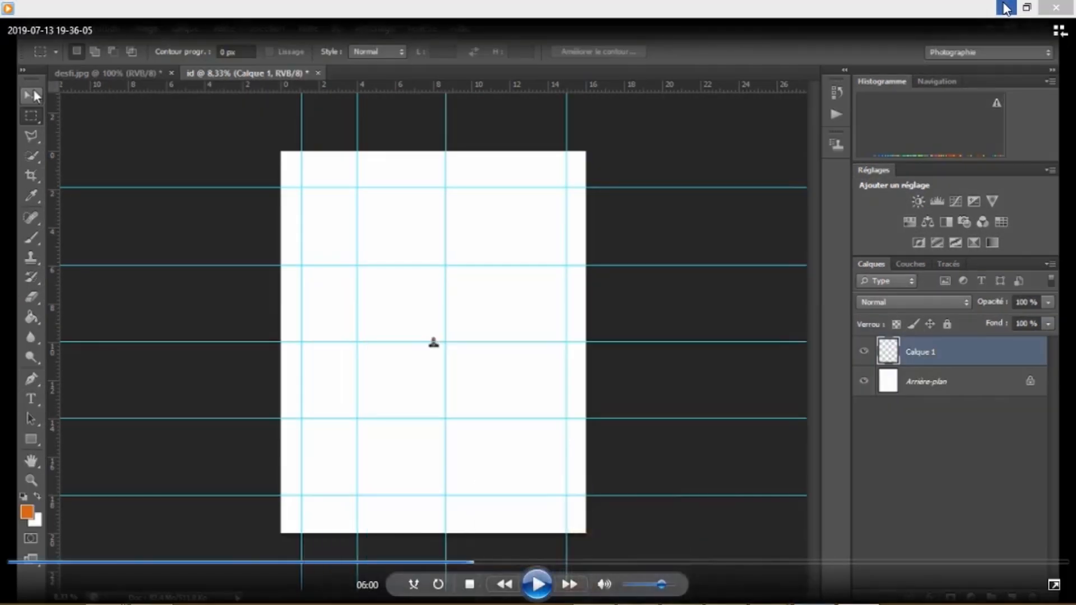
left_click(1006, 8)
left_click(1006, 7)
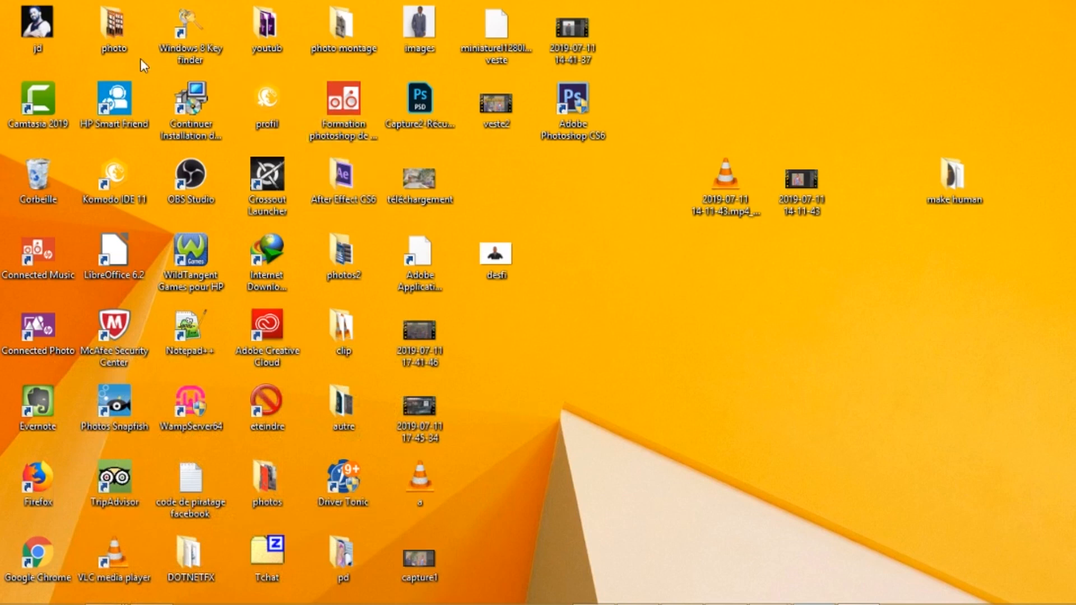
double_click(114, 31)
double_click(586, 113)
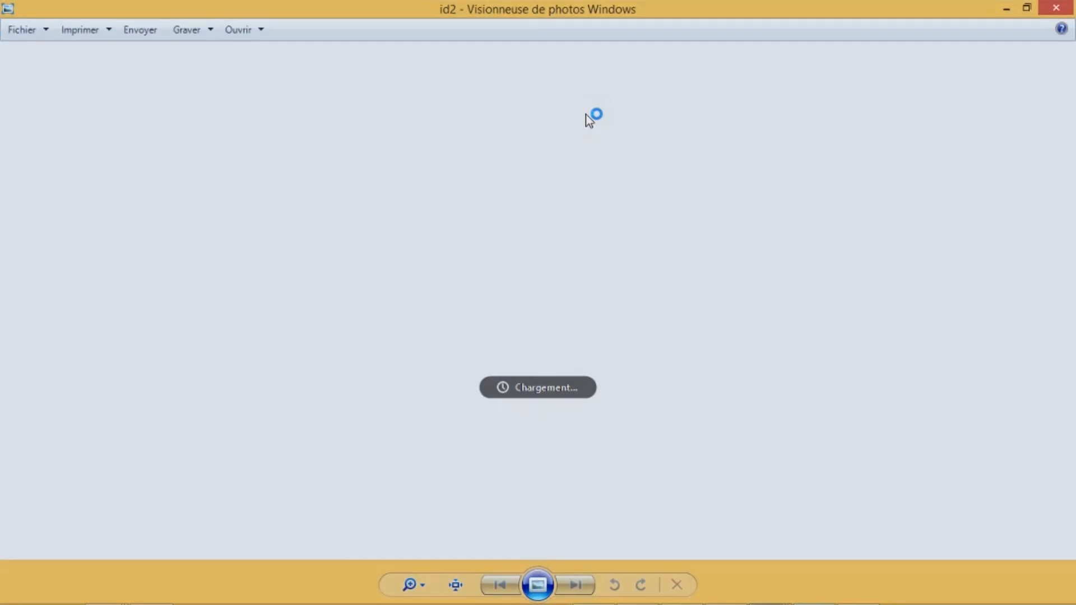